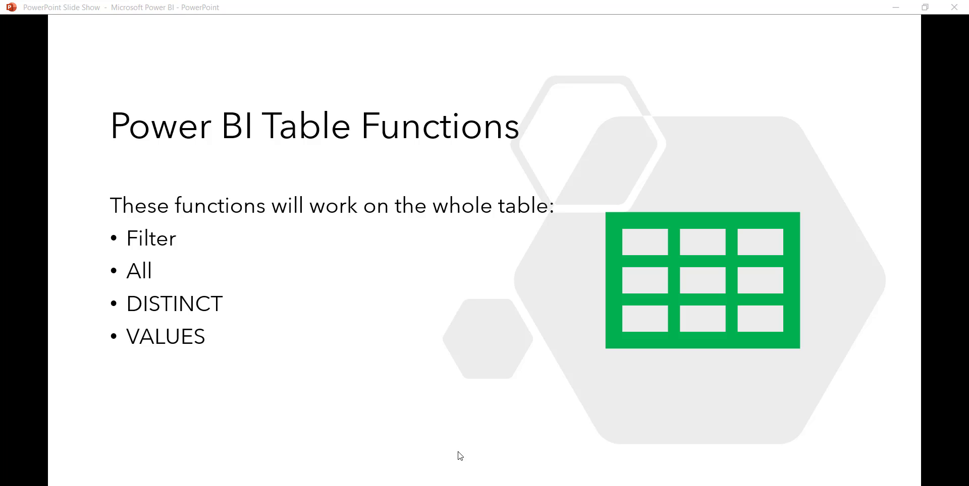
# Switch to File Explorer and open the Sales Dashboard report from the Power BI Data folder.
pyautogui.hotkey('alt', 'Tab')
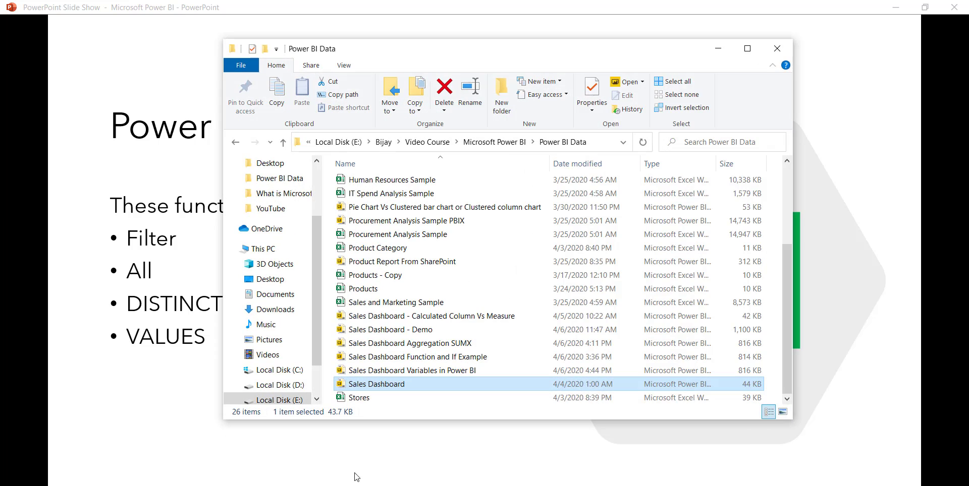
pyautogui.doubleClick(382, 386)
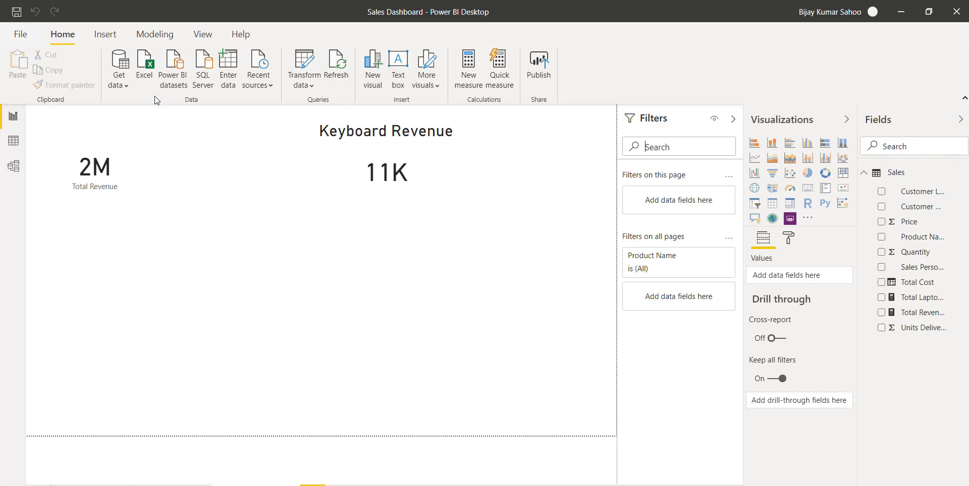
# Create a calculated table with the formula Sales Copy = Sales.
pyautogui.click(160, 34)
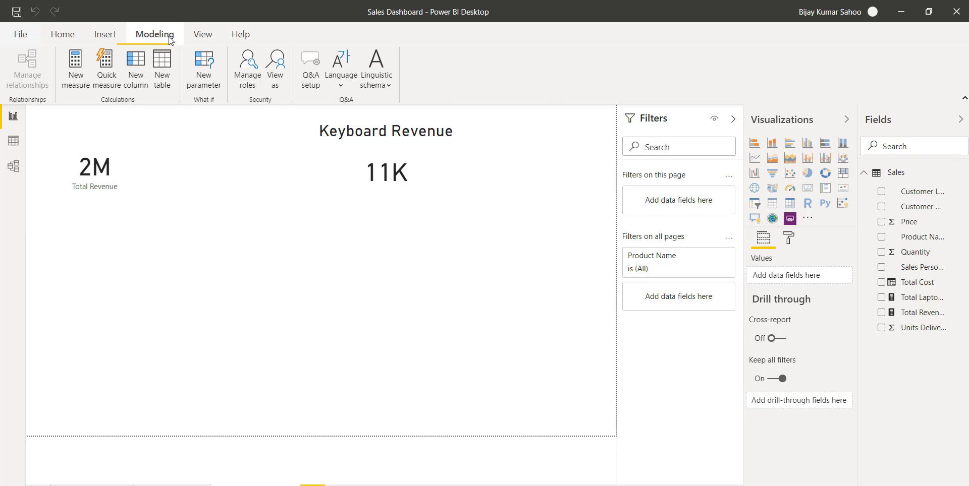
pyautogui.click(159, 84)
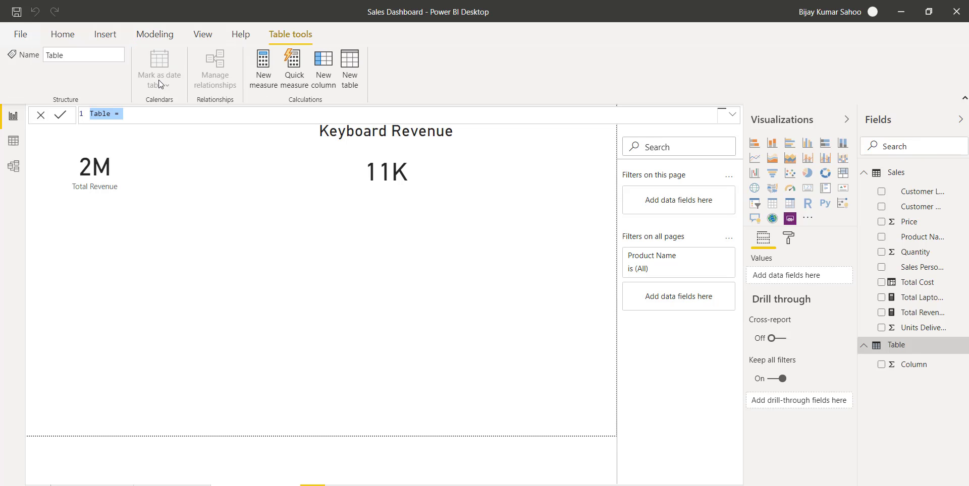
pyautogui.click(115, 114)
pyautogui.moveTo(111, 114); pyautogui.dragTo(91, 114)
pyautogui.write('Sales Copy = Sales')
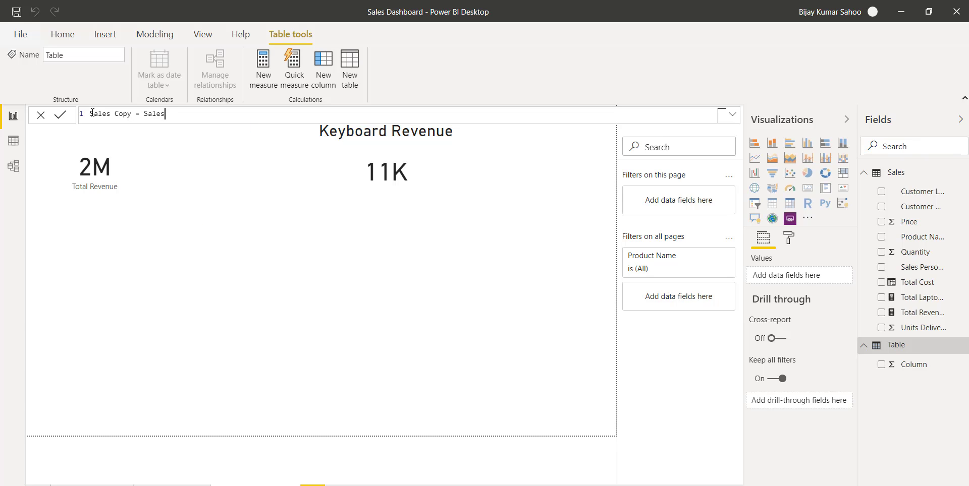
pyautogui.press('Return')
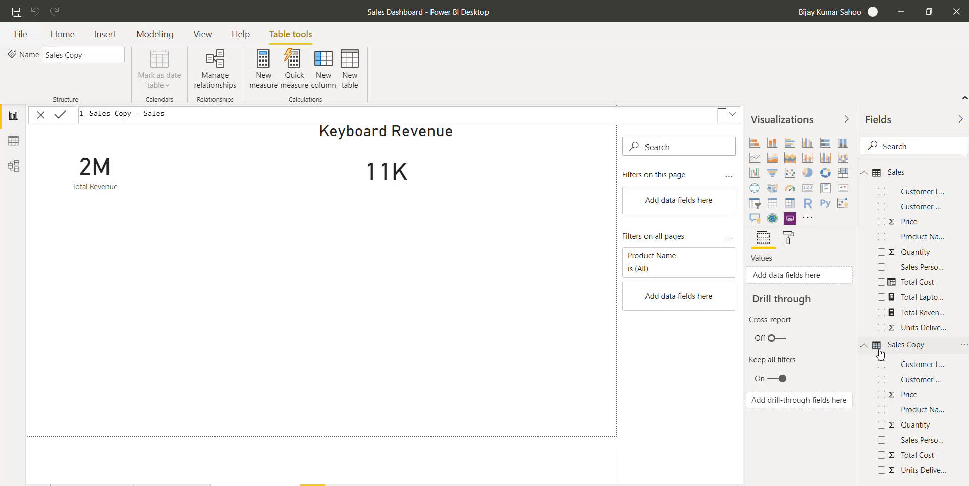
# Display the rows of the Sales Copy table in the data view and select its Sales Person Name column.
pyautogui.moveTo(919, 351)
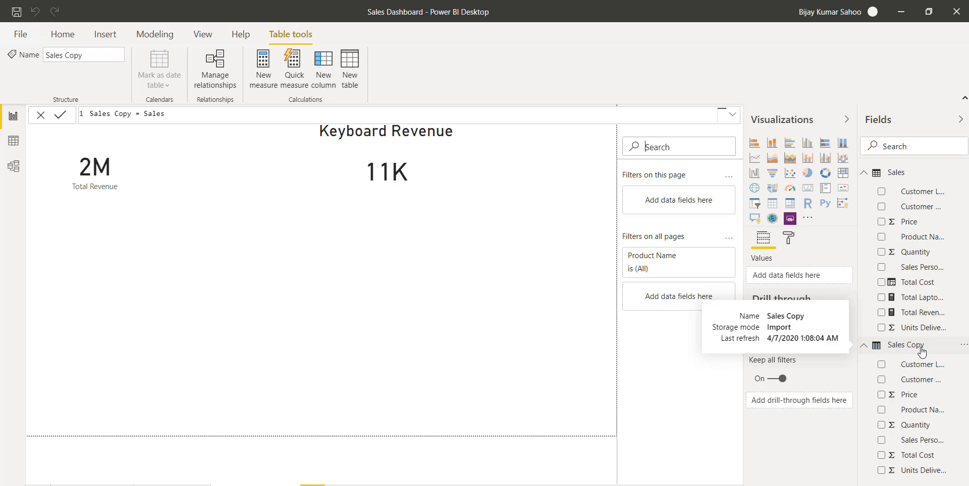
pyautogui.click(14, 142)
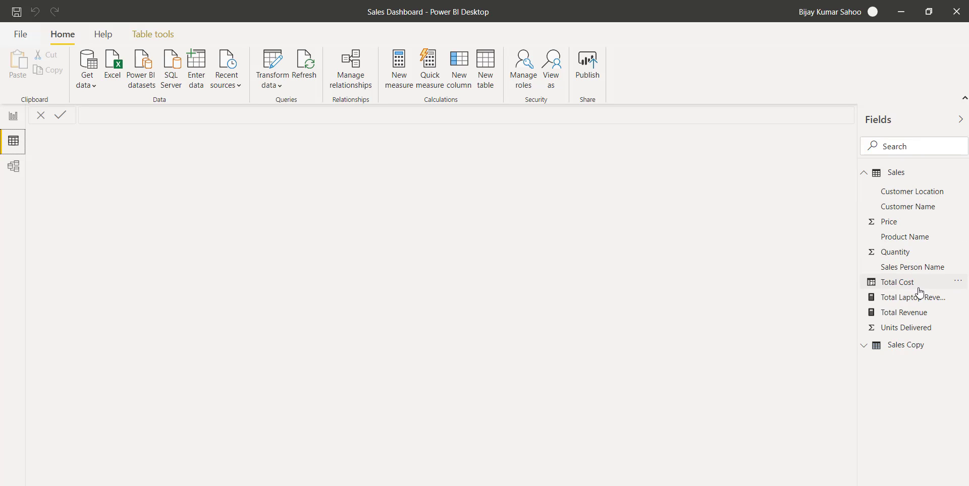
pyautogui.click(903, 346)
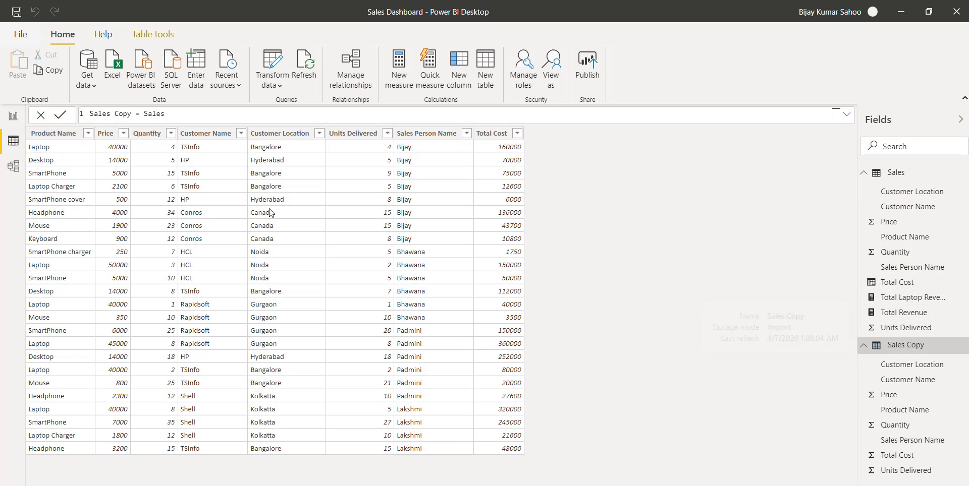
pyautogui.click(448, 257)
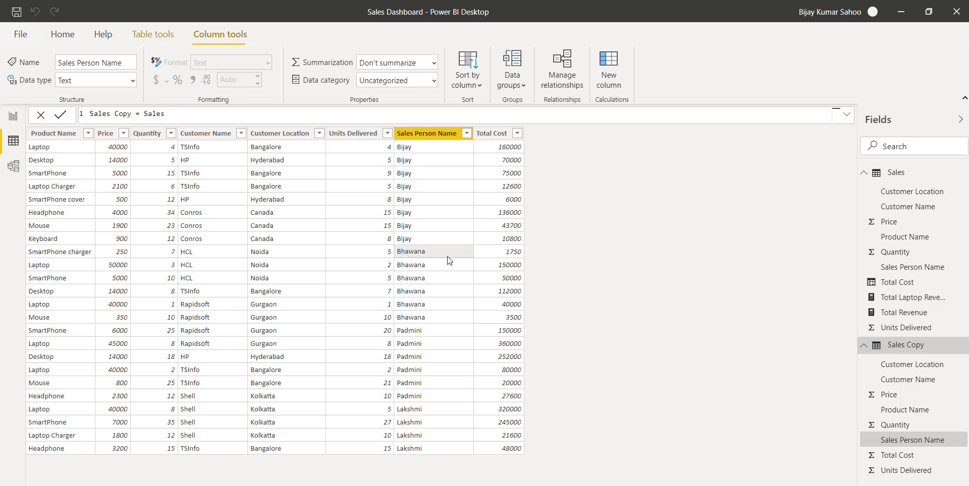
# Wrap Sales in a FILTER function in the Sales Copy formula, with Sales as the table argument.
pyautogui.click(232, 112)
pyautogui.write('FILTER(')
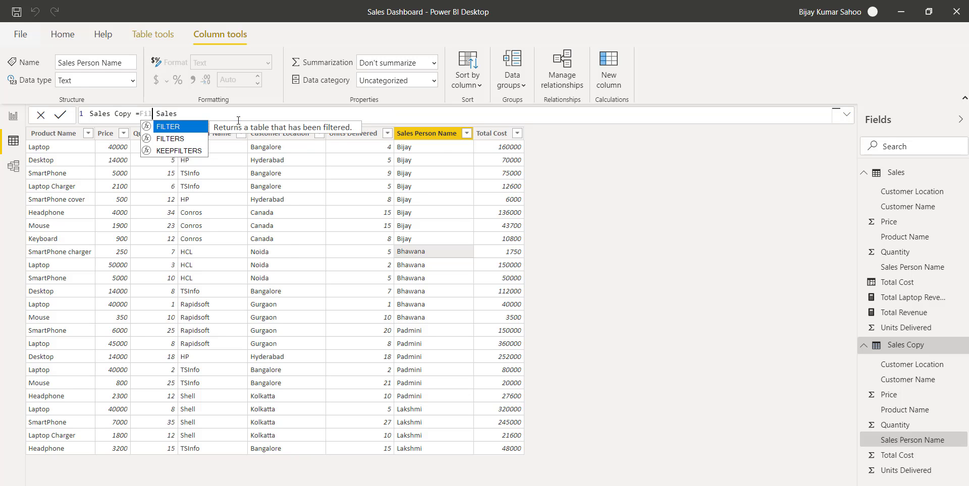
pyautogui.press('Delete')
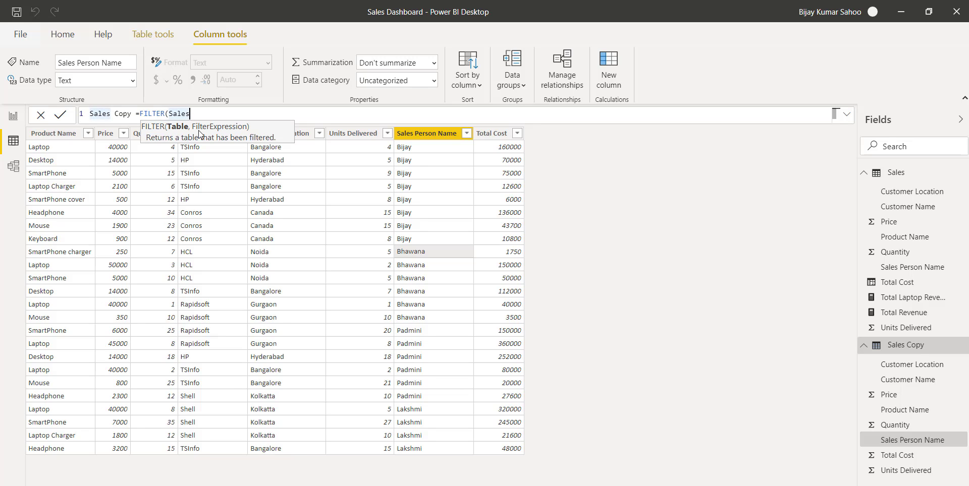
pyautogui.write(',')
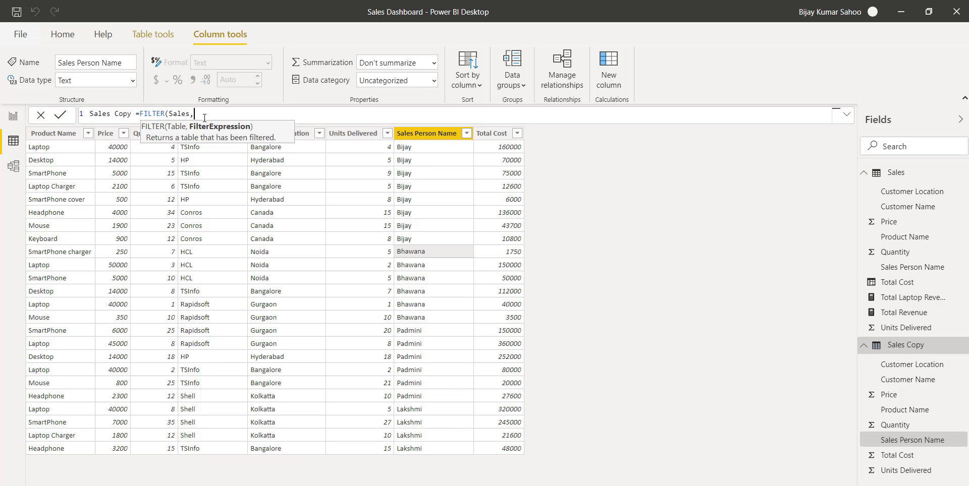
pyautogui.write('Cu')
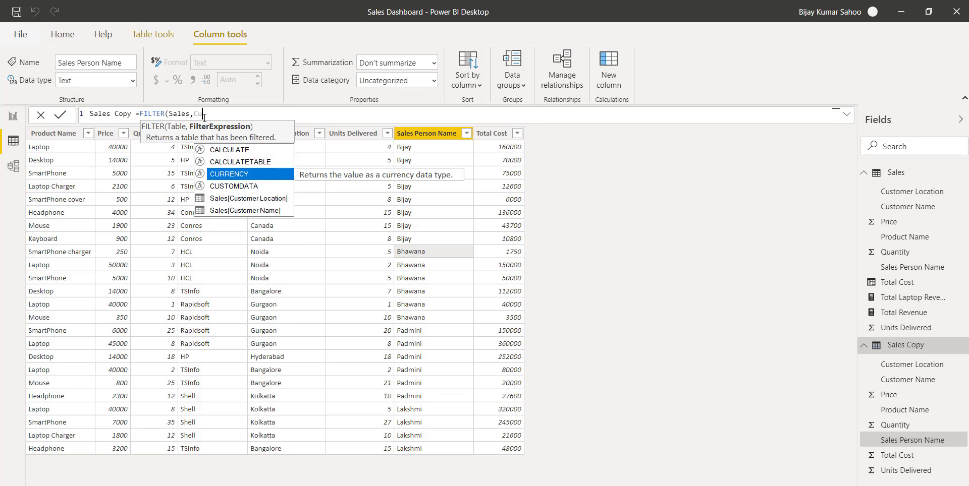
pyautogui.press('Down')
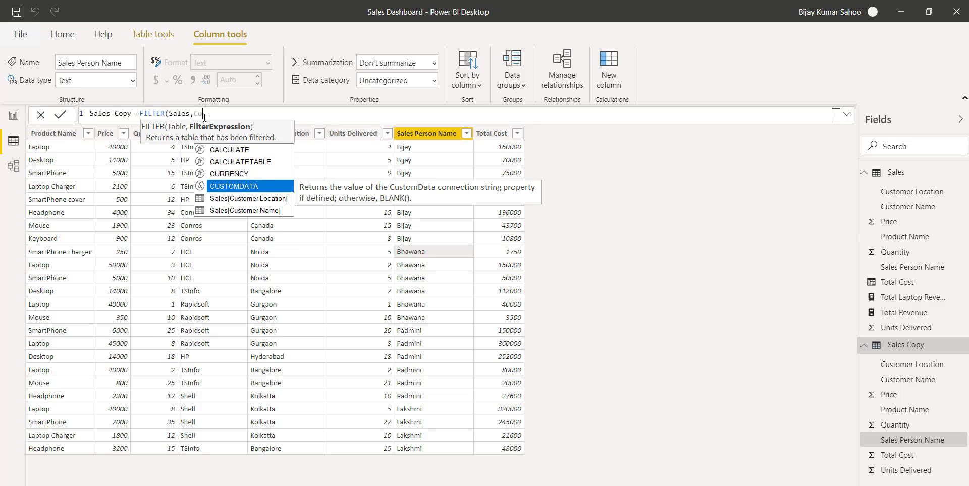
pyautogui.press('Down')
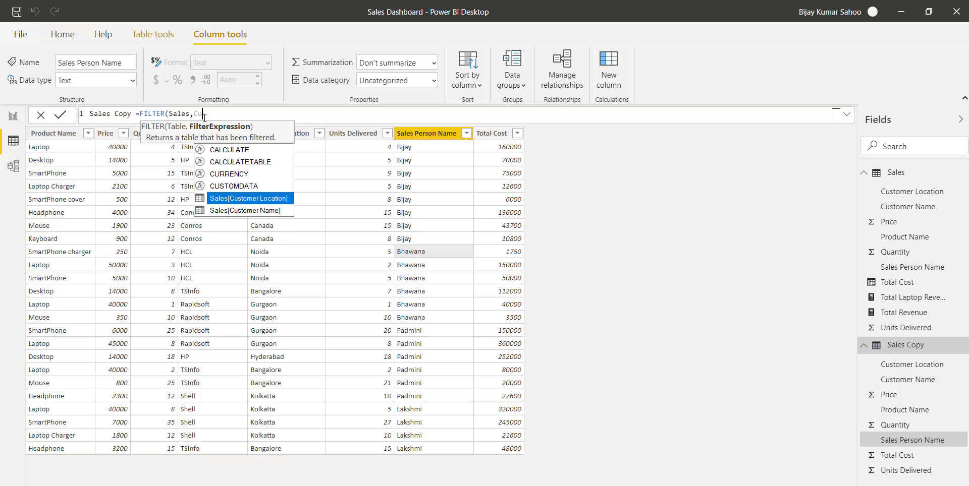
pyautogui.press('BackSpace')
pyautogui.press('BackSpace')
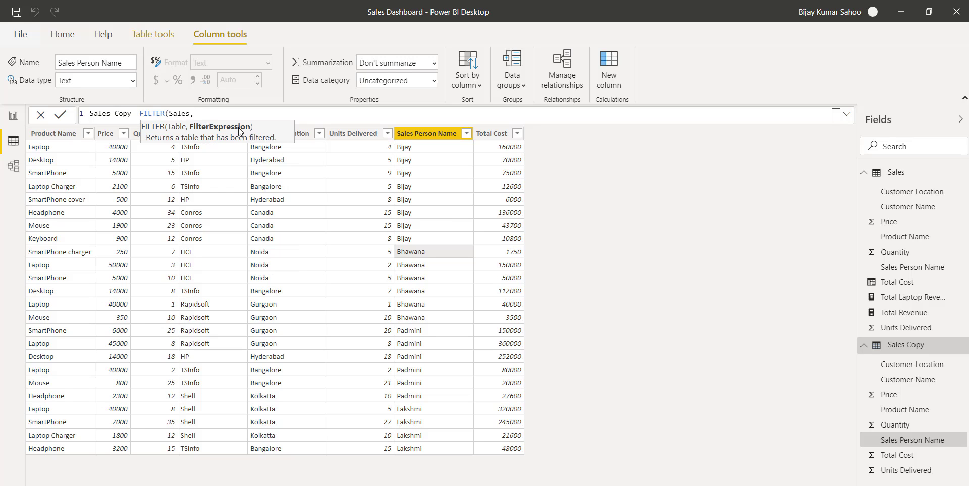
# Complete the Sales Copy formula with the filter condition Sales[Customer Location]<>"Hyderabad" and apply it.
pyautogui.write('Sa')
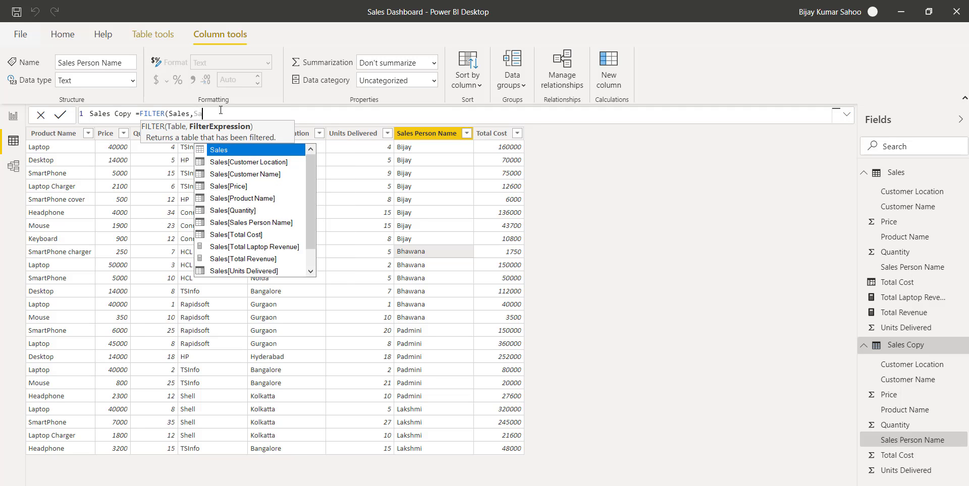
pyautogui.press('Down')
pyautogui.press('Tab')
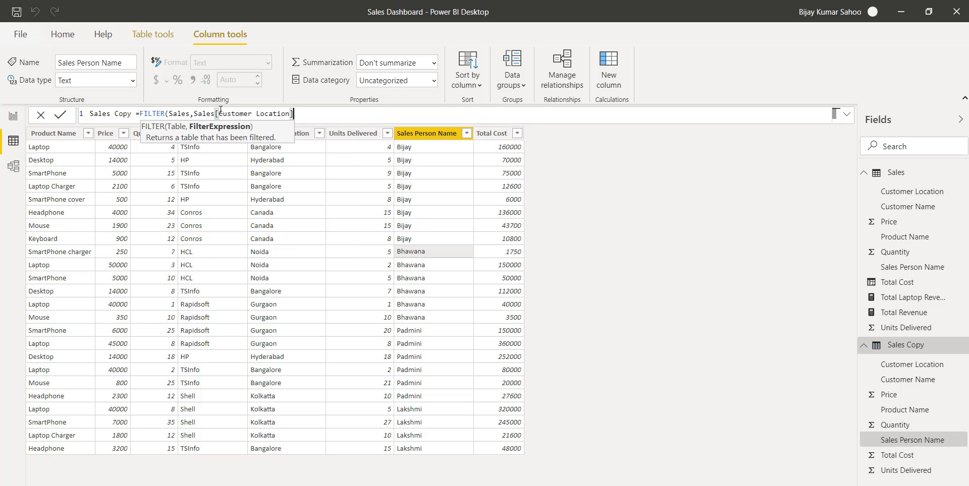
pyautogui.write('<>')
pyautogui.write('""')
pyautogui.write('Hyde')
pyautogui.write('rabad')
pyautogui.press('Right')
pyautogui.write(')')
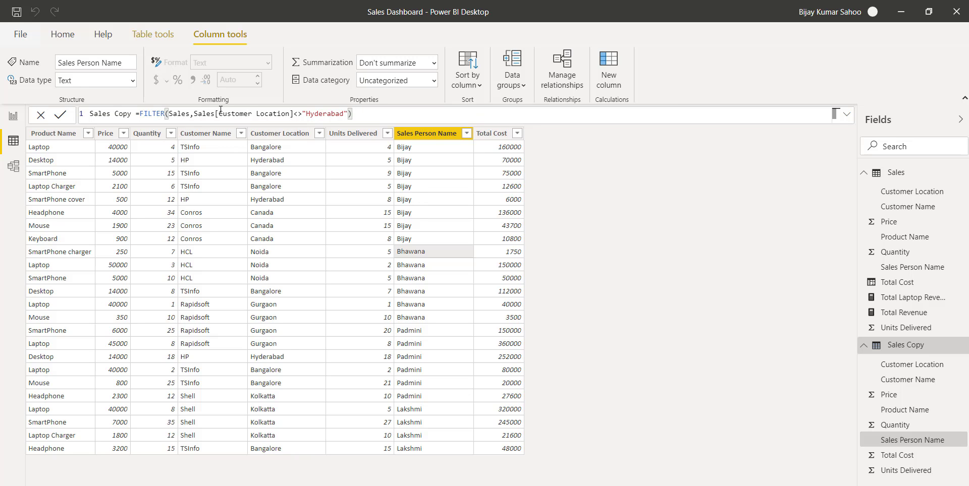
pyautogui.press('Return')
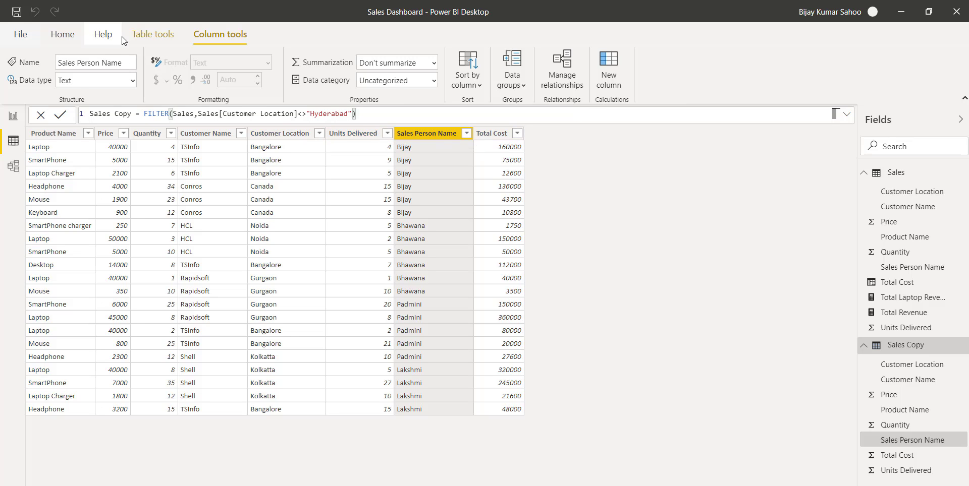
# Add a new measure named Total Sales to the Sales Copy table and begin its expression with Sum.
pyautogui.click(63, 37)
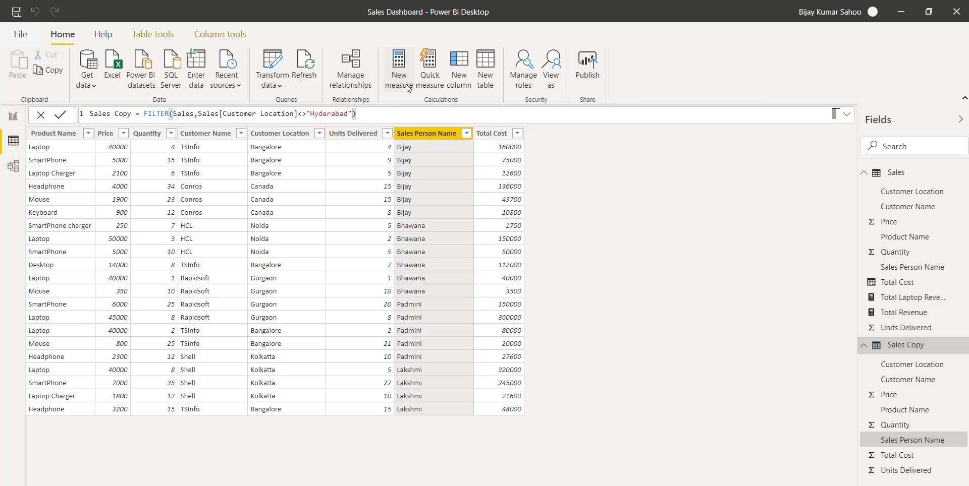
pyautogui.click(399, 81)
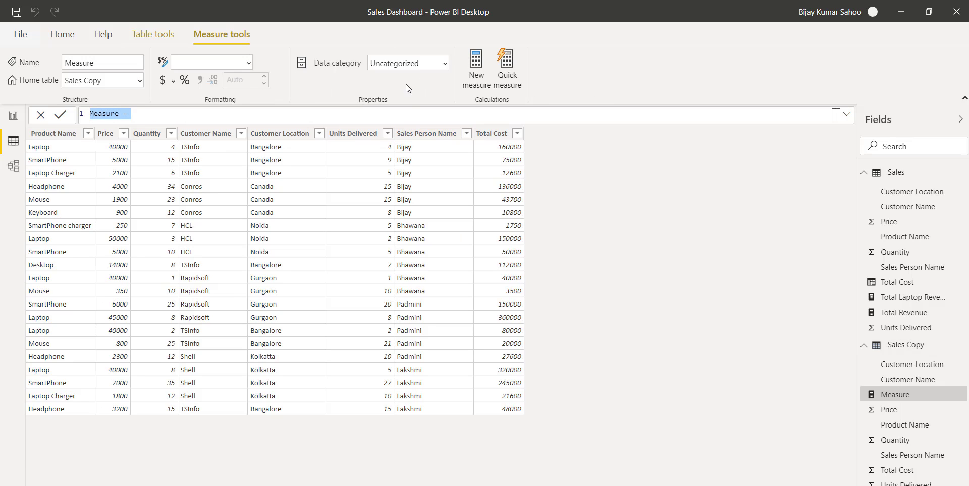
pyautogui.click(112, 114)
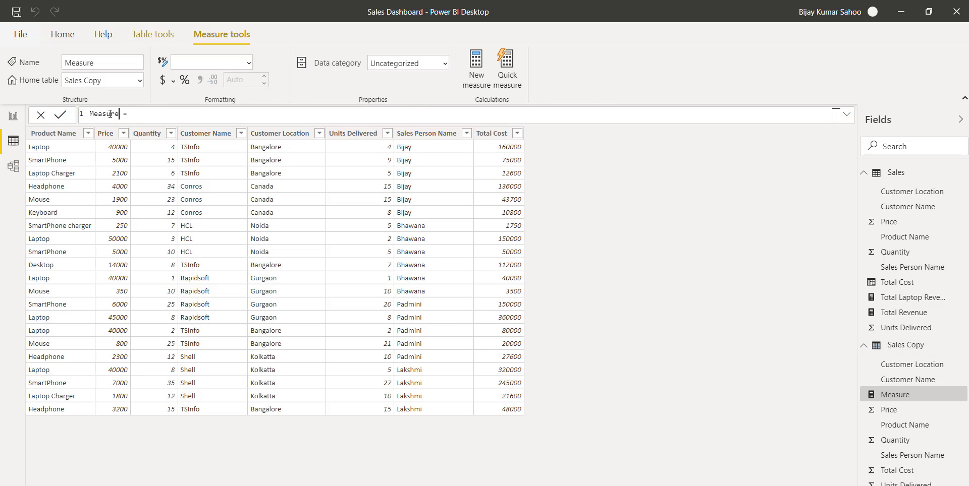
pyautogui.doubleClick(110, 114)
pyautogui.write('Totoa')
pyautogui.write(' Sales')
pyautogui.write('Su')
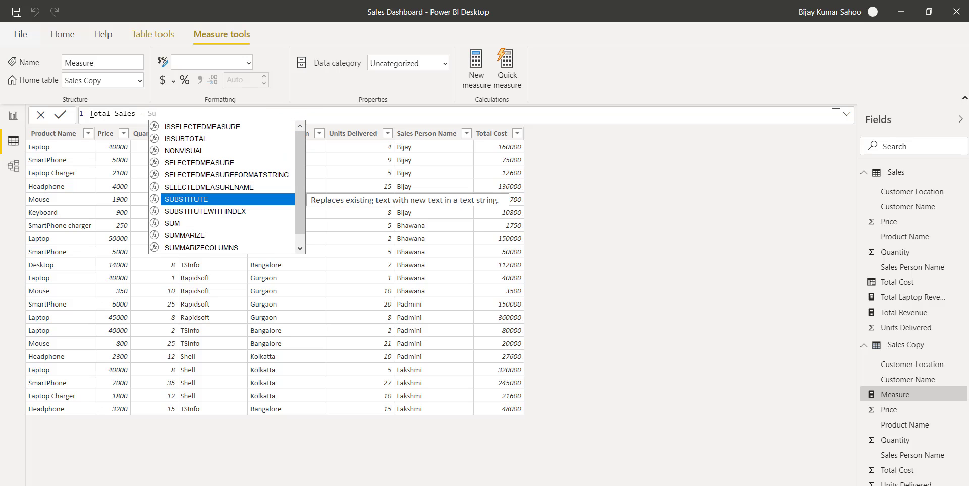
pyautogui.write('m')
pyautogui.press('Down')
pyautogui.press('Down')
pyautogui.press('Tab')
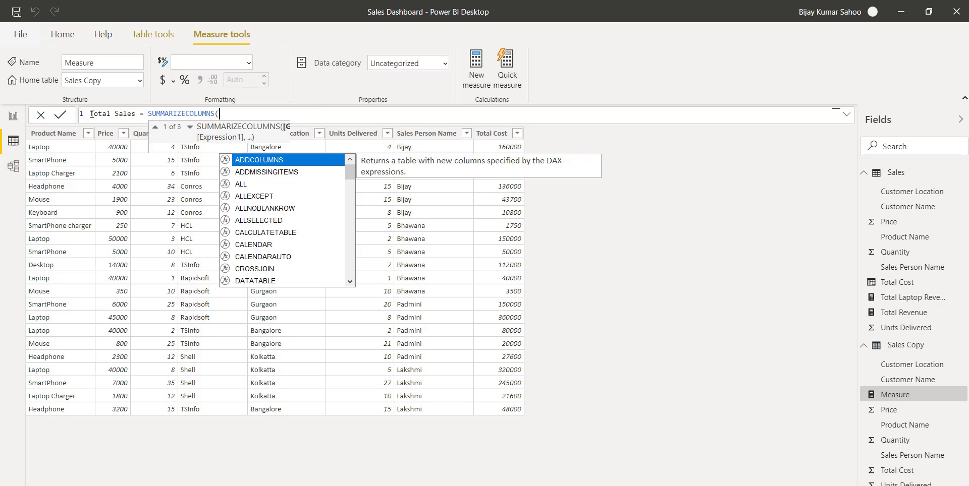
pyautogui.press('BackSpace')
pyautogui.press('BackSpace')
pyautogui.press('BackSpace')
pyautogui.press('BackSpace')
pyautogui.press('BackSpace')
pyautogui.press('BackSpace')
pyautogui.press('BackSpace')
pyautogui.press('BackSpace')
pyautogui.press('BackSpace')
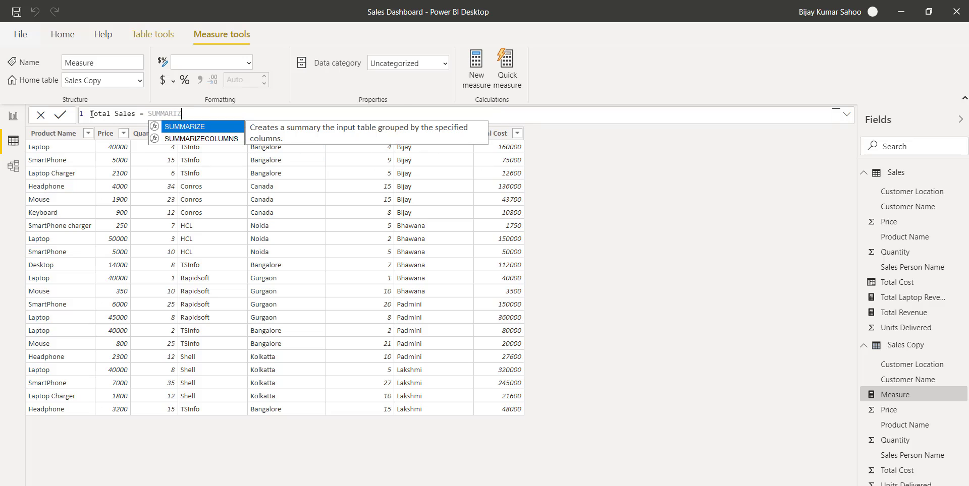
pyautogui.press('BackSpace')
pyautogui.press('BackSpace')
# Use the SUMX function in the Total Sales measure, with 'Sales Copy' as its table argument.
pyautogui.press('Down')
pyautogui.press('Down')
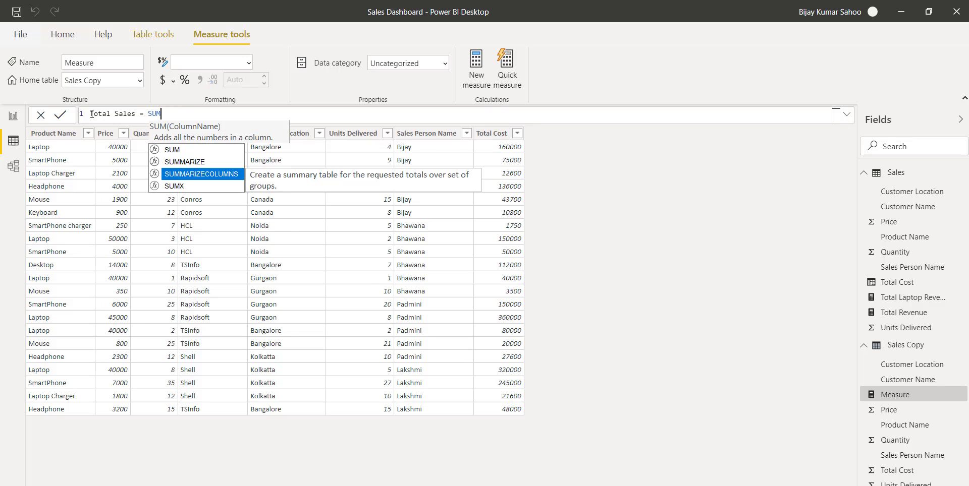
pyautogui.press('Down')
pyautogui.press('Tab')
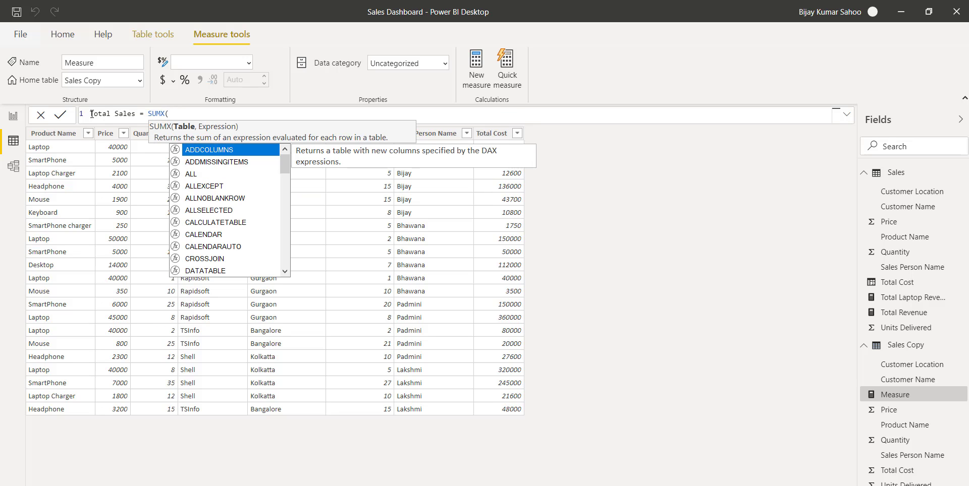
pyautogui.write('sal')
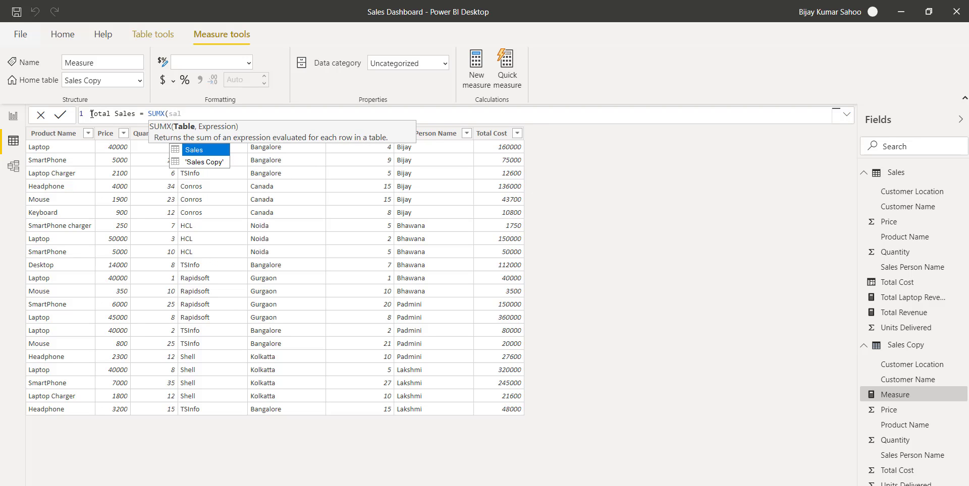
pyautogui.press('Down')
pyautogui.press('Tab')
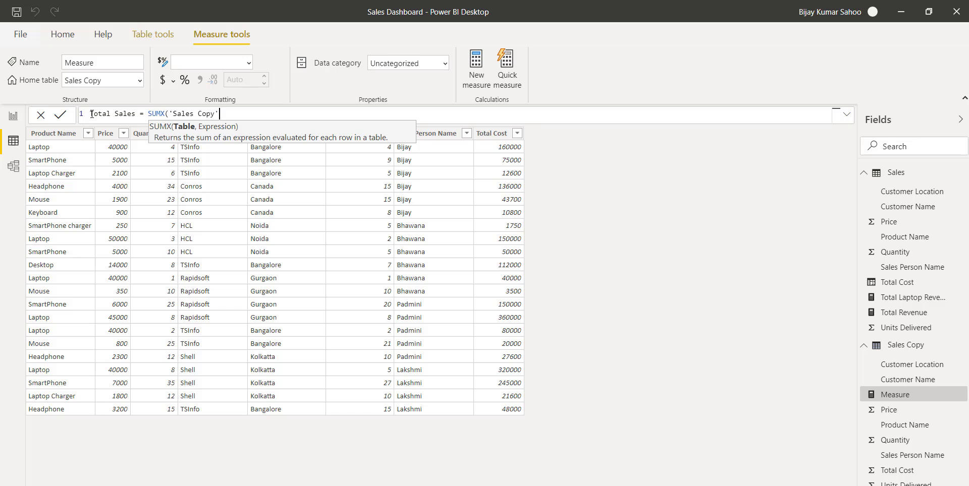
# Complete the Total Sales measure with the SUMX expression 'Sales Copy'[Price]*'Sales Copy'[Quantity] and apply it.
pyautogui.write(',pri')
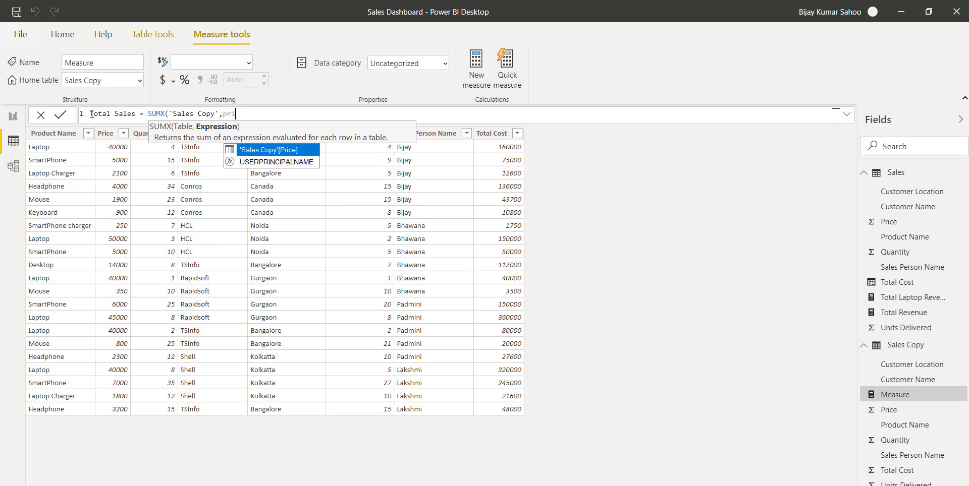
pyautogui.press('Tab')
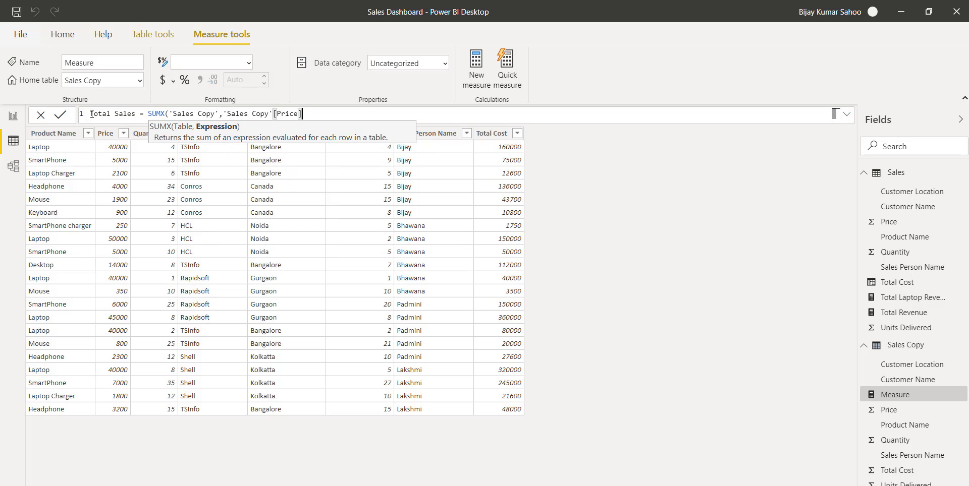
pyautogui.write('*w')
pyautogui.press('BackSpace')
pyautogui.write('q')
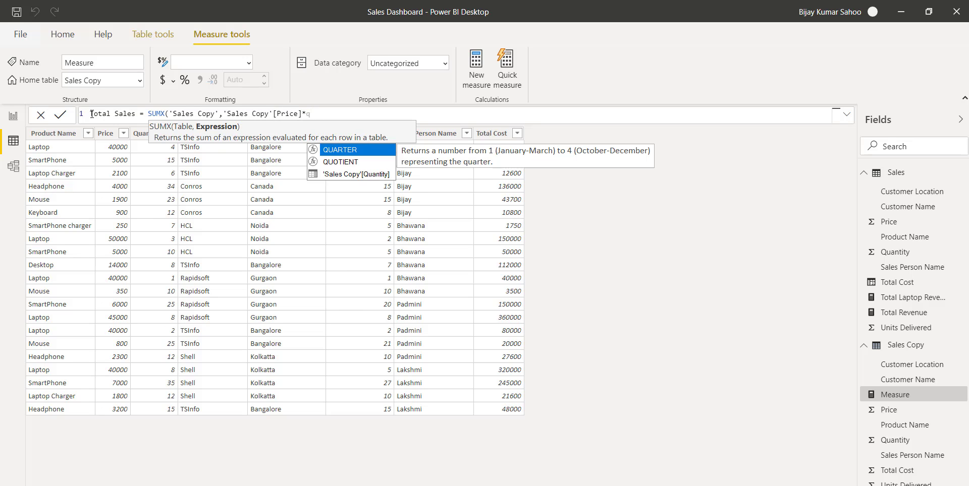
pyautogui.press('Down')
pyautogui.press('Down')
pyautogui.press('Tab')
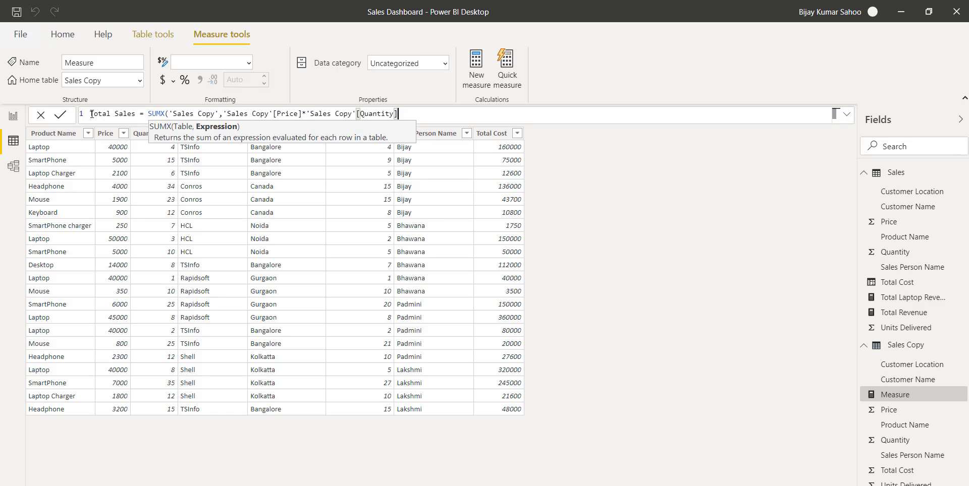
pyautogui.write(')')
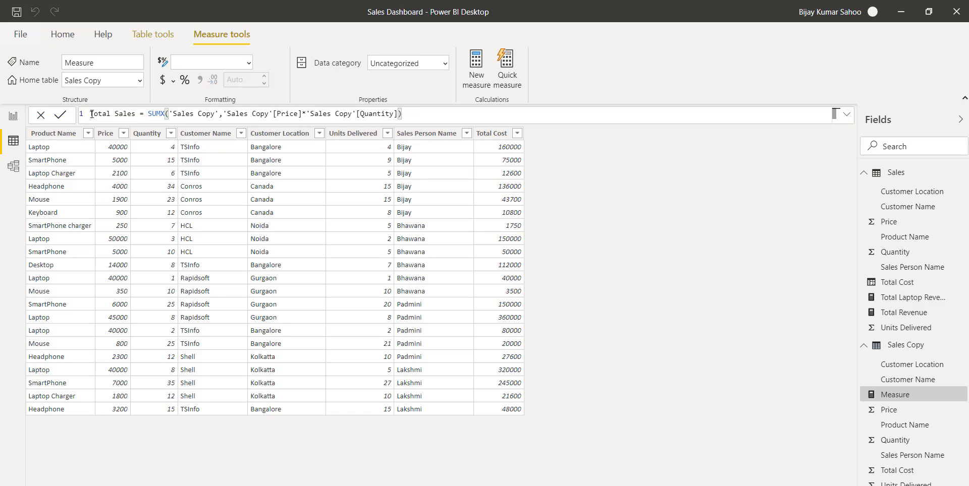
pyautogui.press('Return')
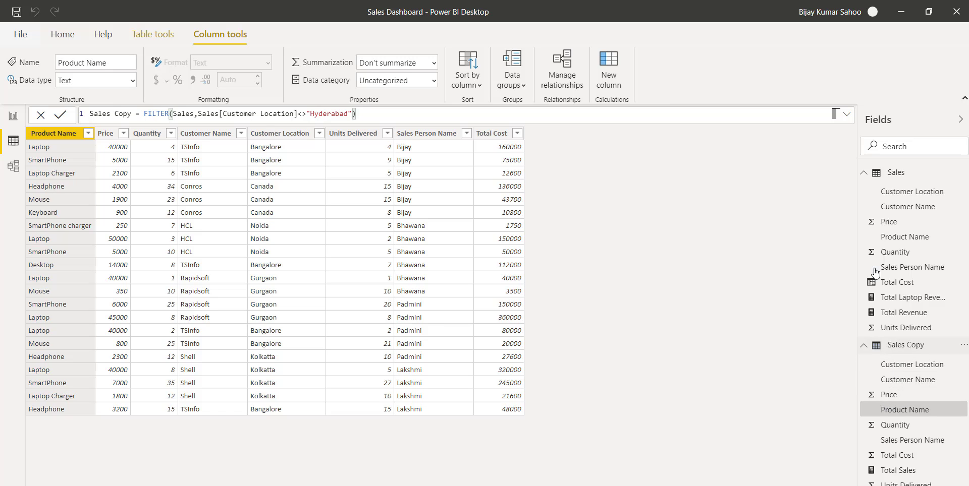
# Review the data of the Sales and Sales Copy tables and the formula of the Total Sales measure.
pyautogui.click(864, 172)
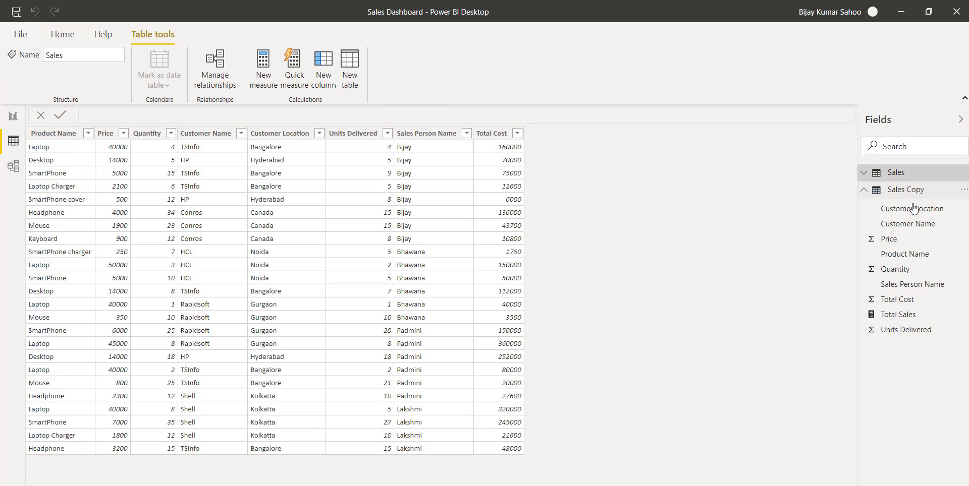
pyautogui.click(912, 191)
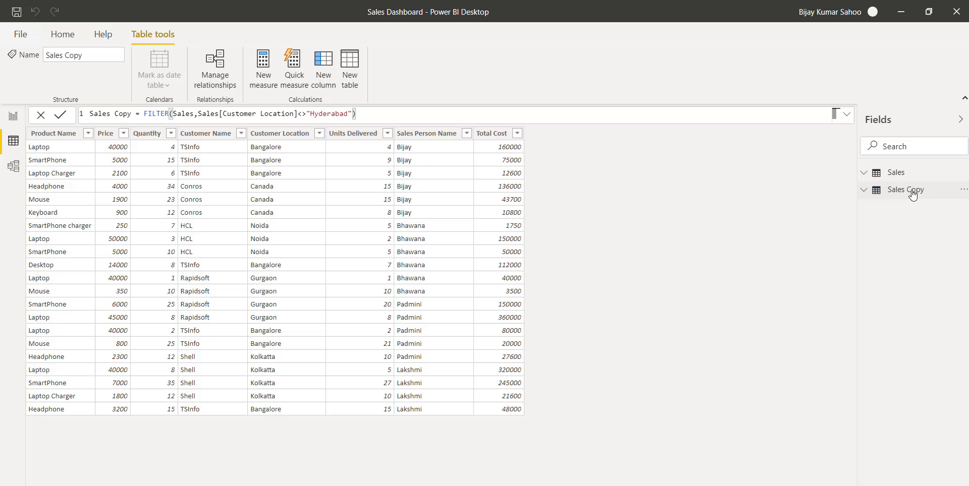
pyautogui.click(878, 196)
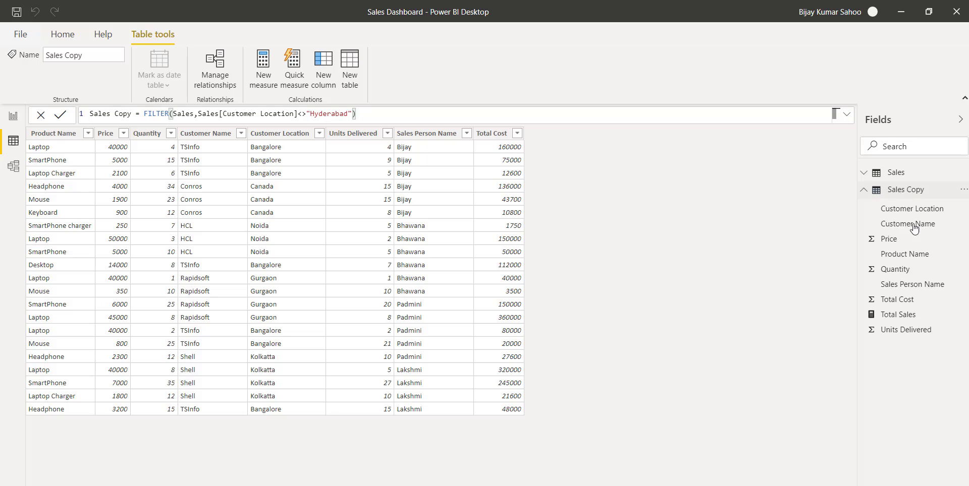
pyautogui.click(902, 315)
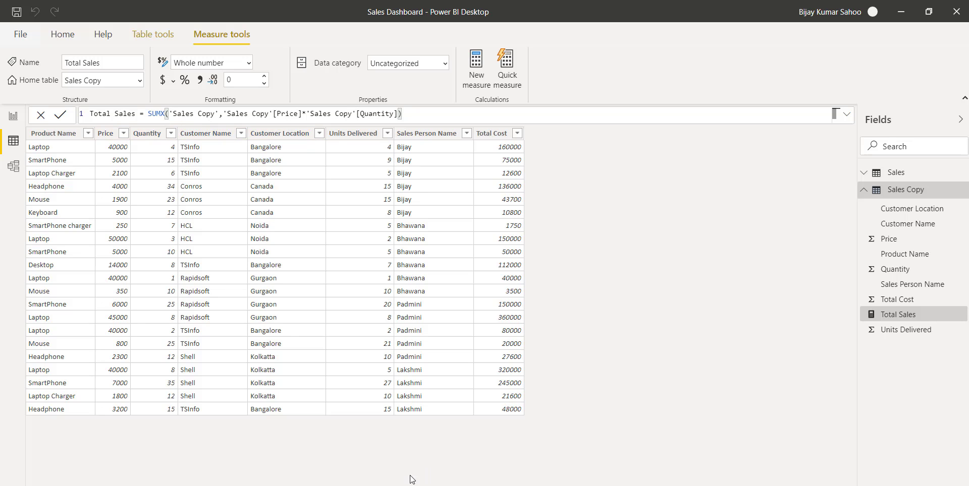
# Insert a table visual on a blank report page and move it lower on the canvas.
pyautogui.click(14, 120)
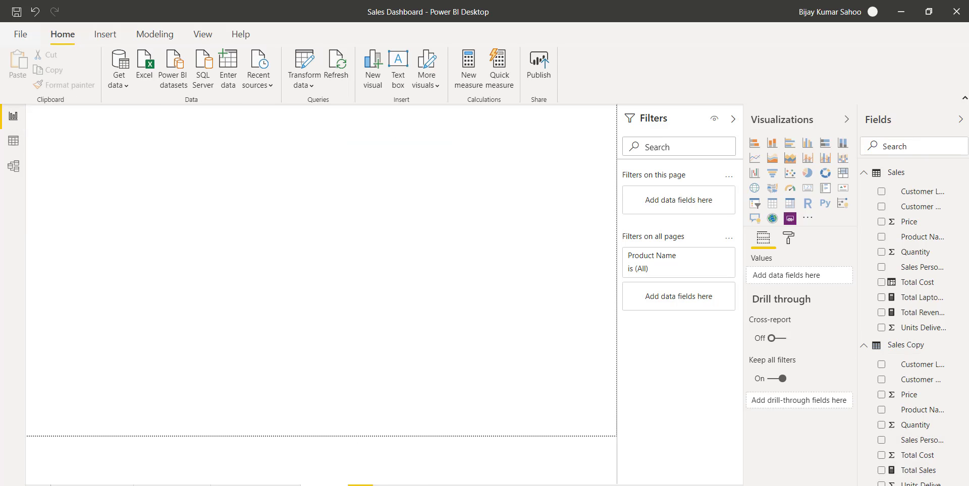
pyautogui.rightClick(348, 484)
pyautogui.click(352, 454)
pyautogui.click(777, 205)
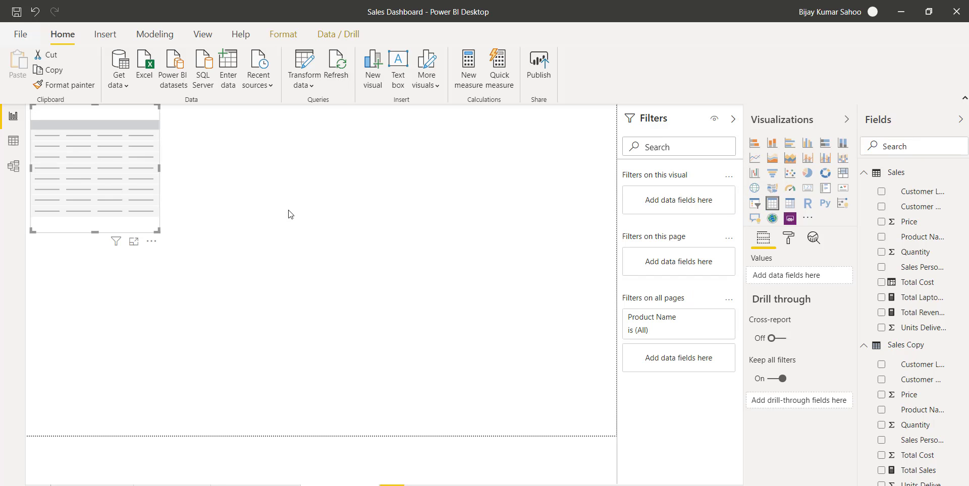
pyautogui.moveTo(145, 169); pyautogui.dragTo(153, 229)
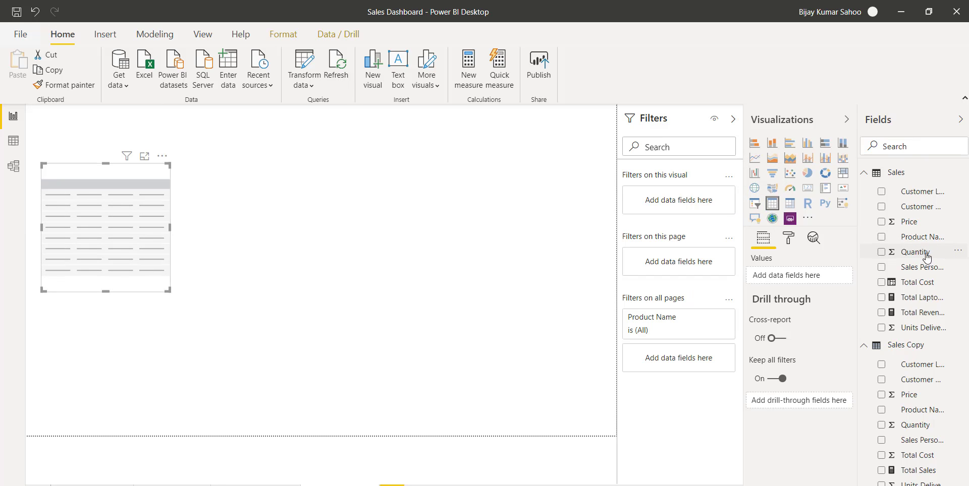
pyautogui.click(882, 237)
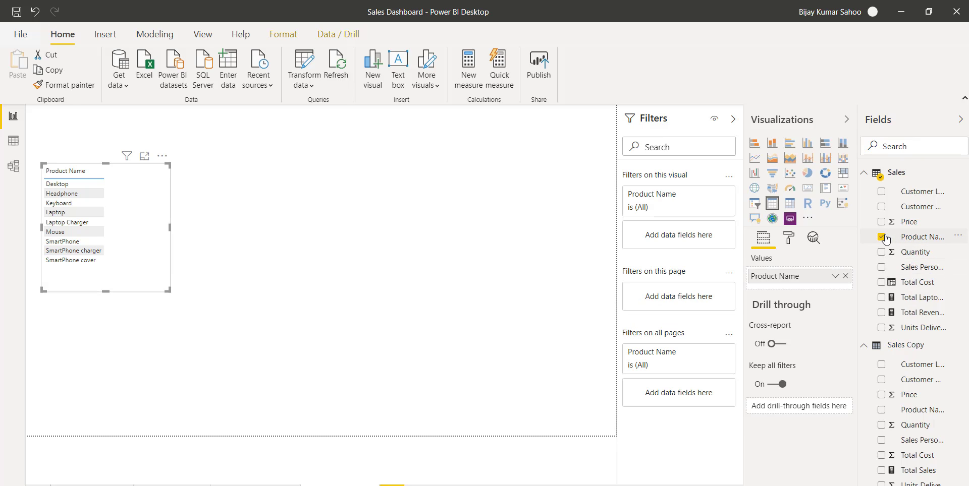
pyautogui.click(882, 207)
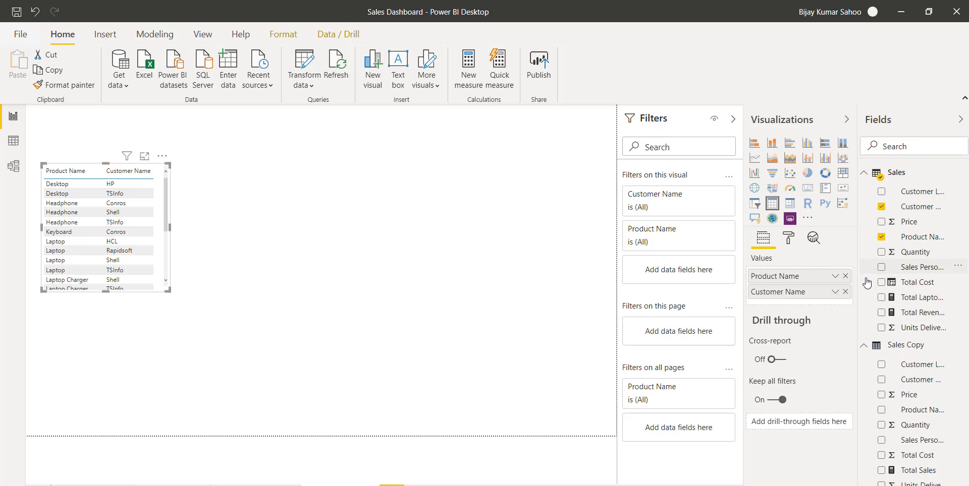
pyautogui.click(845, 276)
pyautogui.click(845, 276)
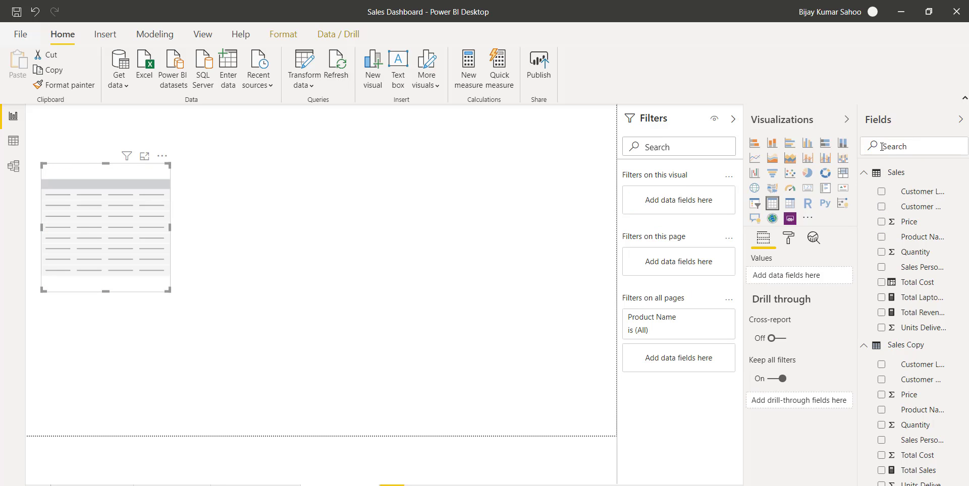
# Fill the table visual with Product Name, Customer Name and Total Sales from Sales Copy, and enlarge it to fit all rows.
pyautogui.click(896, 172)
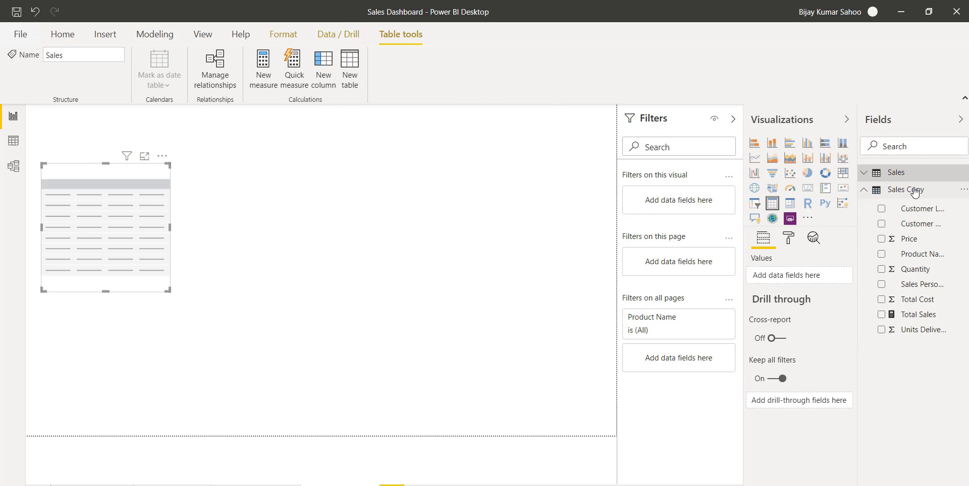
pyautogui.click(906, 190)
pyautogui.click(899, 194)
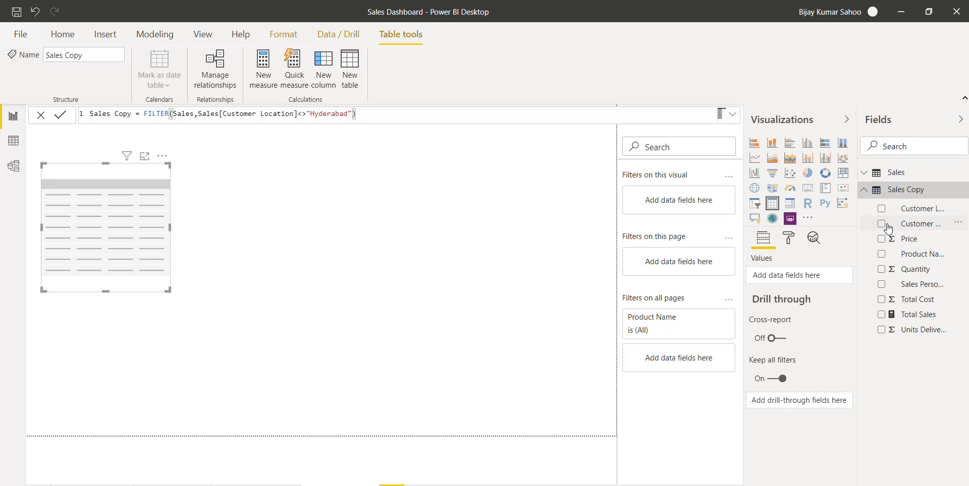
pyautogui.click(881, 256)
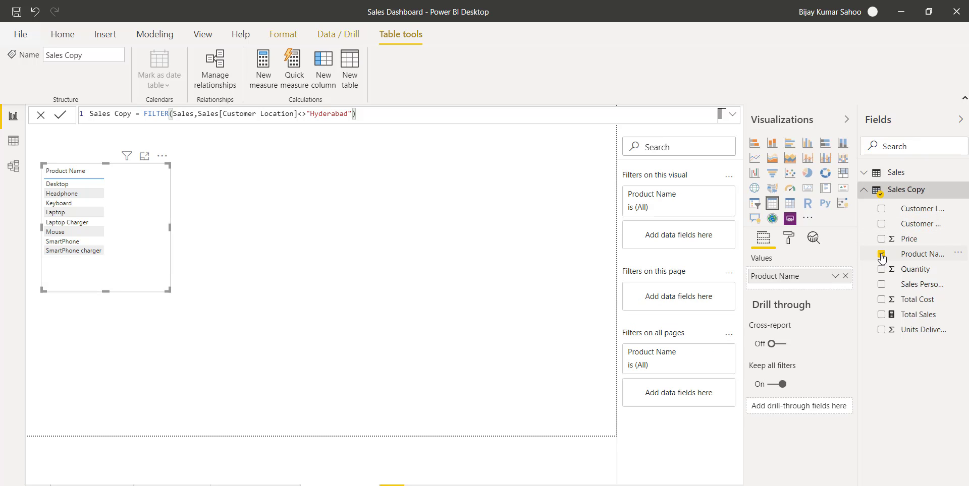
pyautogui.click(882, 224)
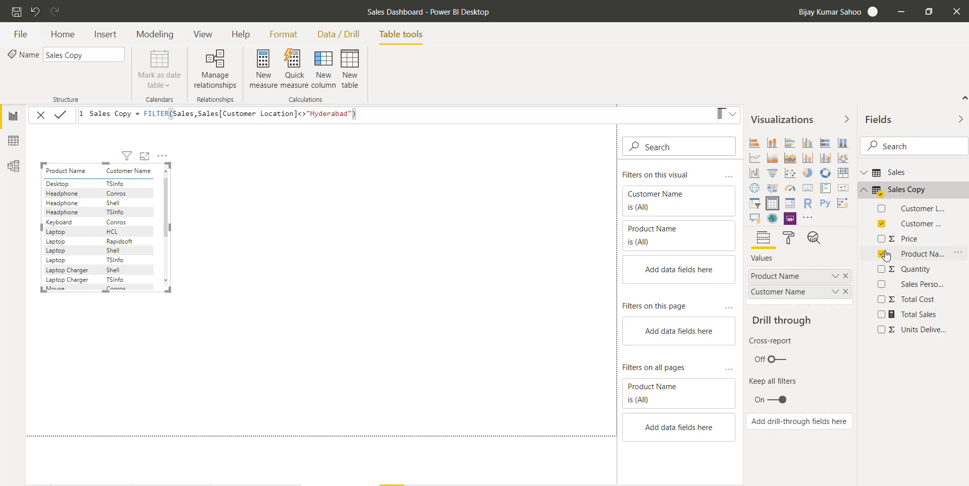
pyautogui.click(881, 314)
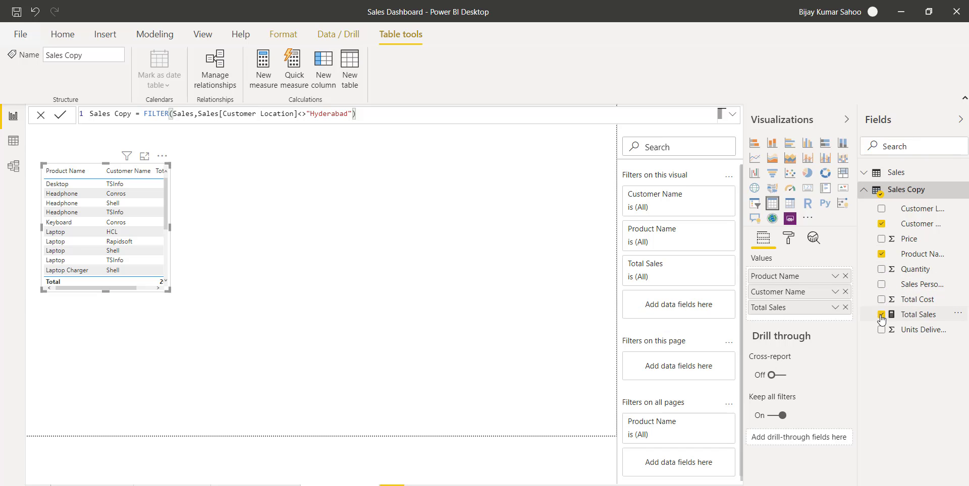
pyautogui.moveTo(169, 292); pyautogui.dragTo(238, 405)
pyautogui.press('Escape')
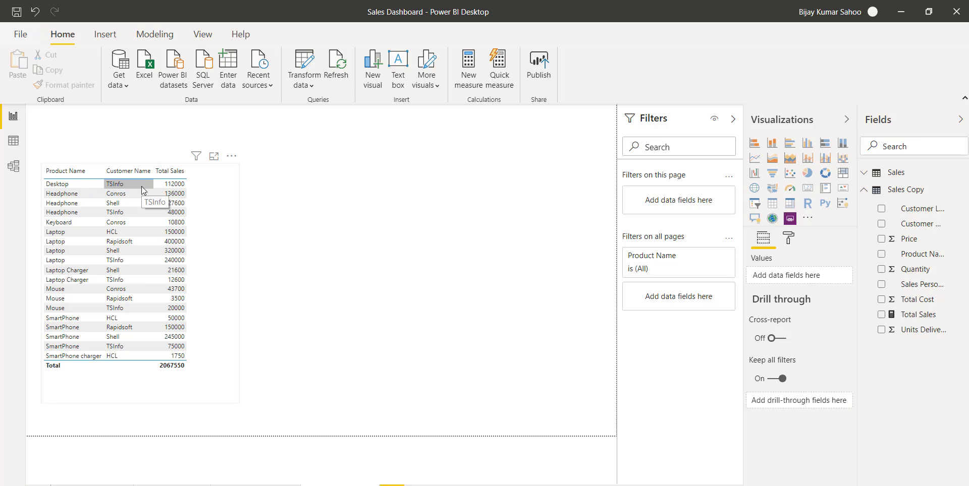
# Add Price and Quantity from Sales Copy to the table visual ahead of Total Sales, and widen the visual.
pyautogui.click(225, 334)
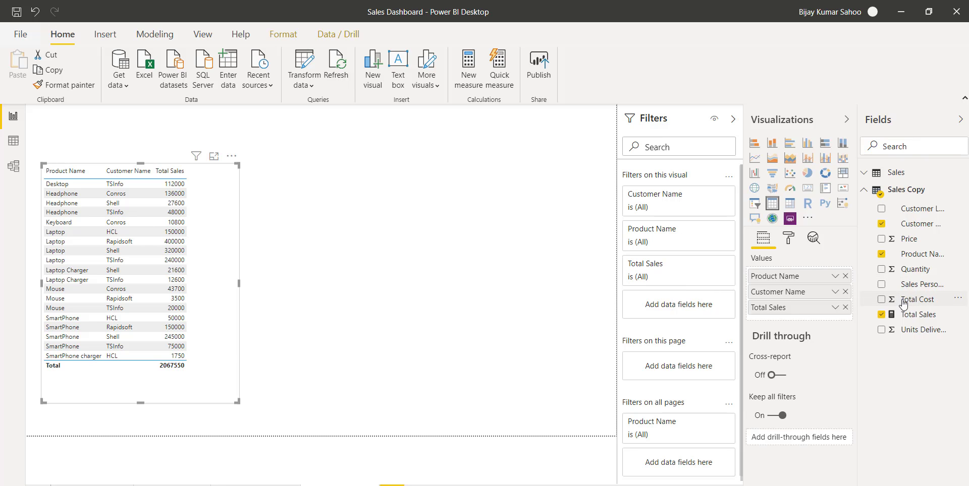
pyautogui.click(891, 238)
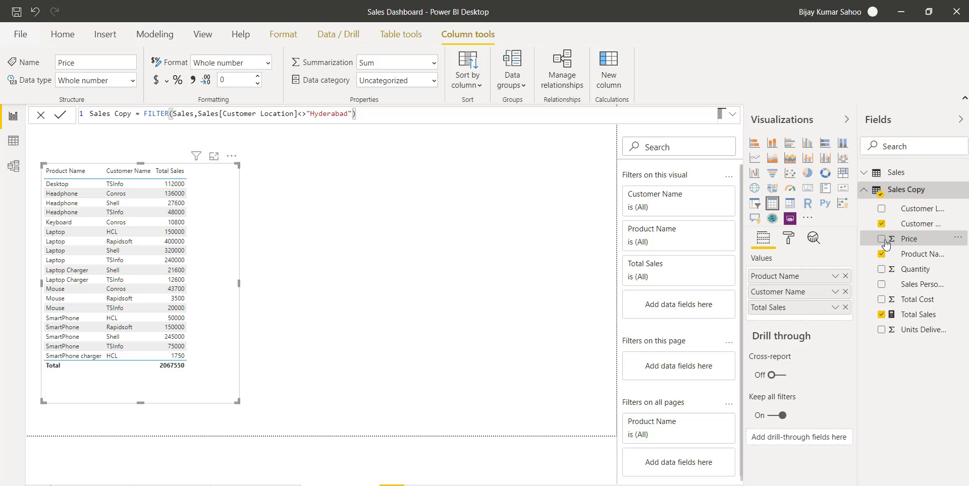
pyautogui.click(888, 270)
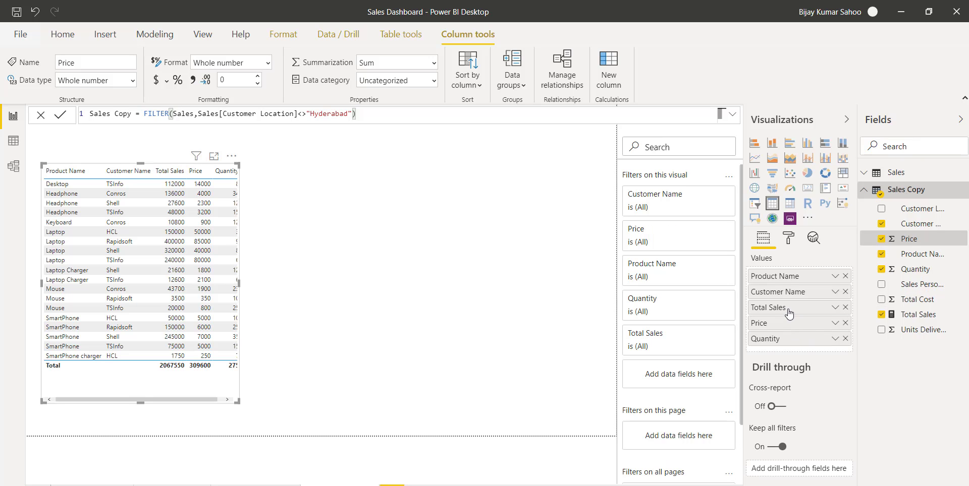
pyautogui.moveTo(789, 312); pyautogui.dragTo(790, 353)
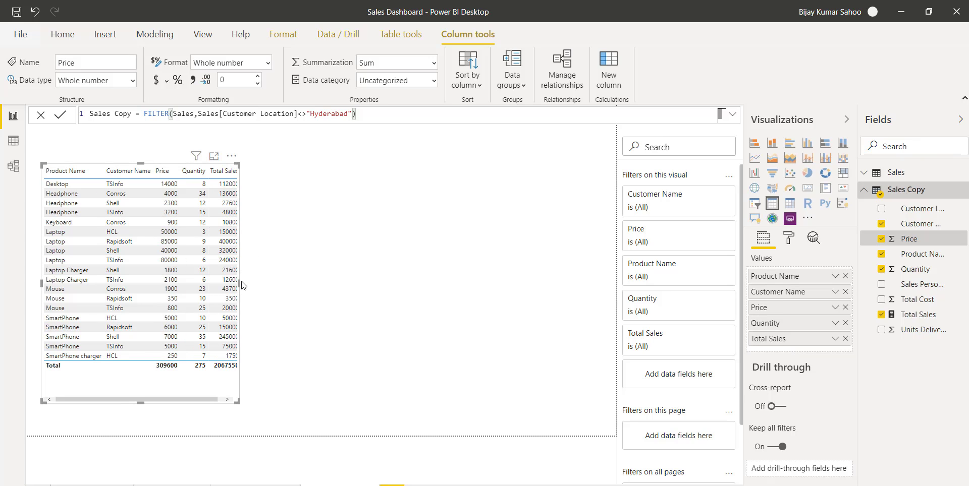
pyautogui.moveTo(241, 286); pyautogui.dragTo(344, 284)
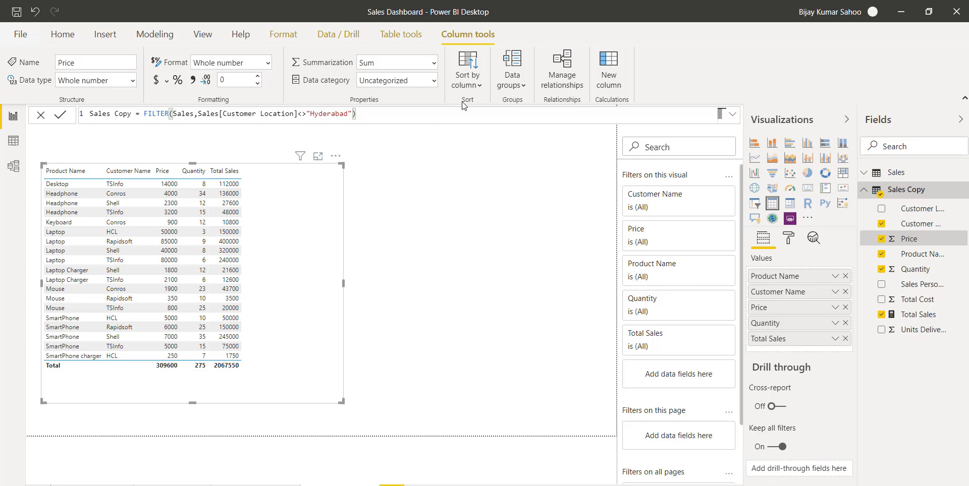
# Create a measure named Total Sales Amount in the Sales Copy table, beginning its formula with SUMX(All('Sales Copy'),.
pyautogui.click(391, 43)
pyautogui.click(383, 156)
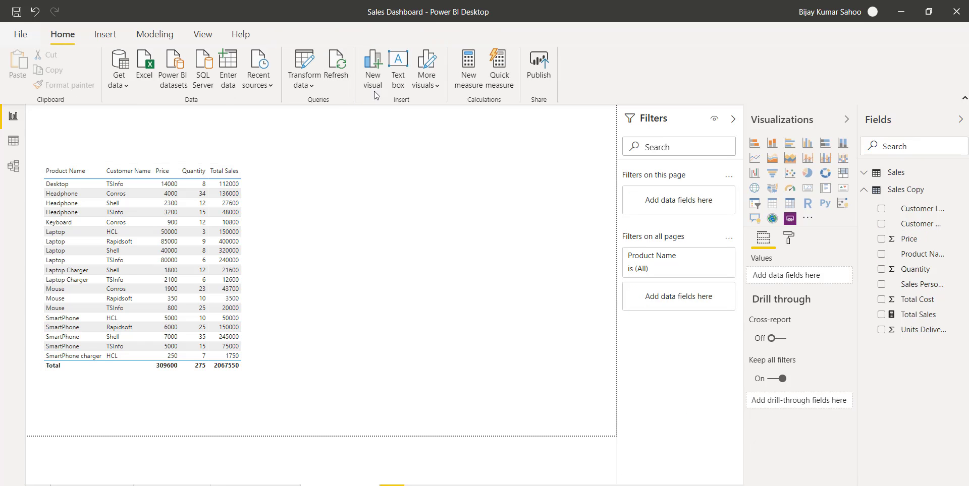
pyautogui.click(904, 191)
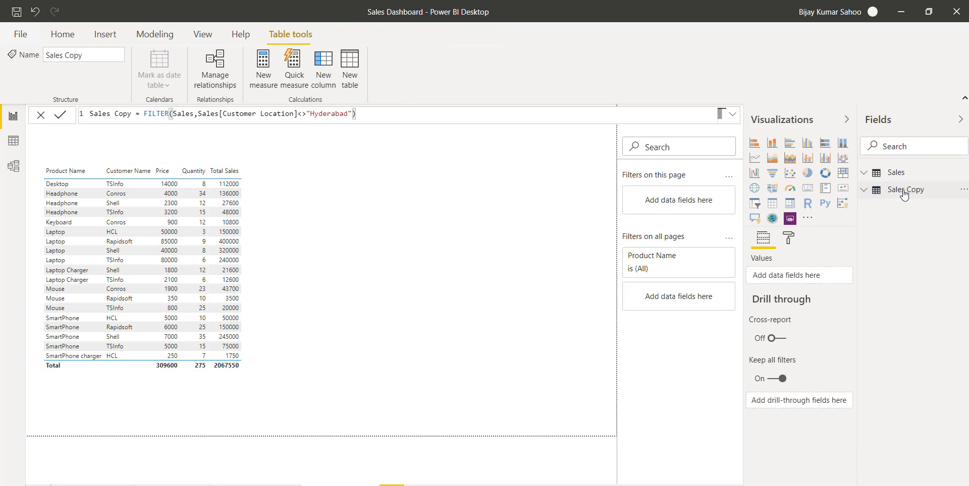
pyautogui.click(263, 76)
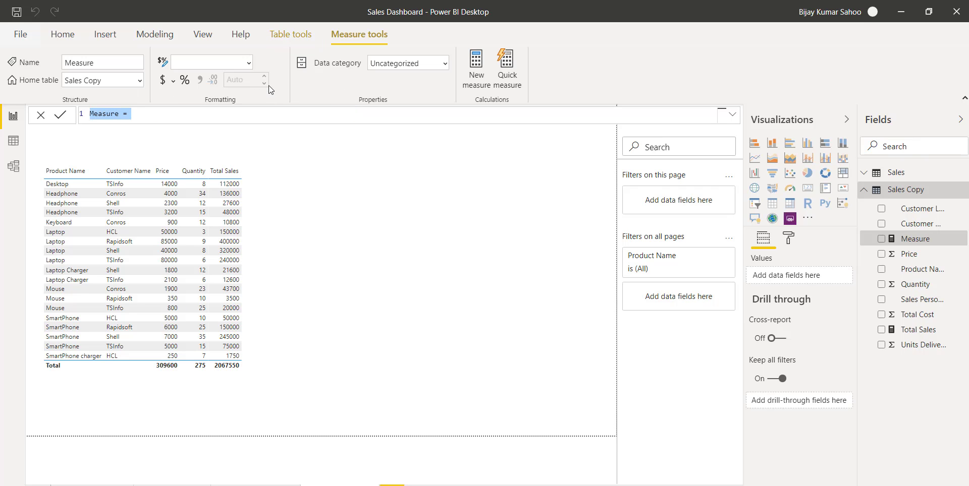
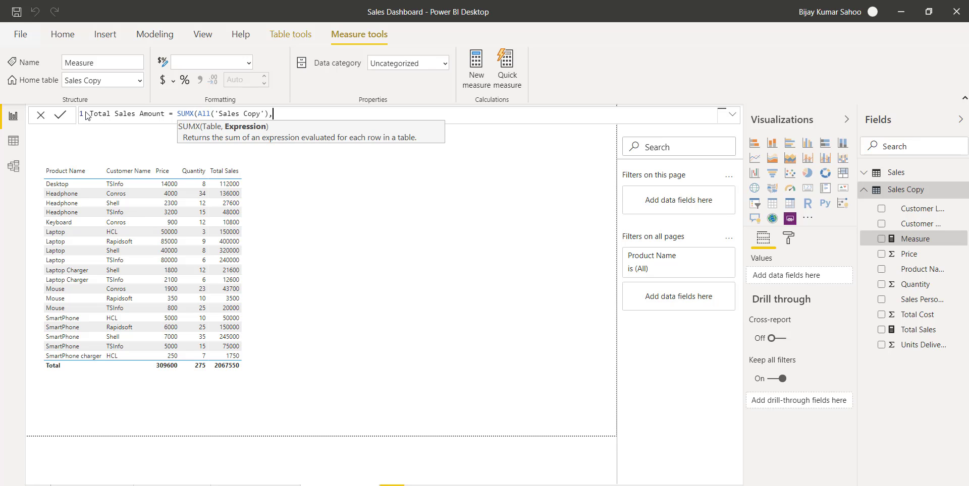
pyautogui.write('pro')
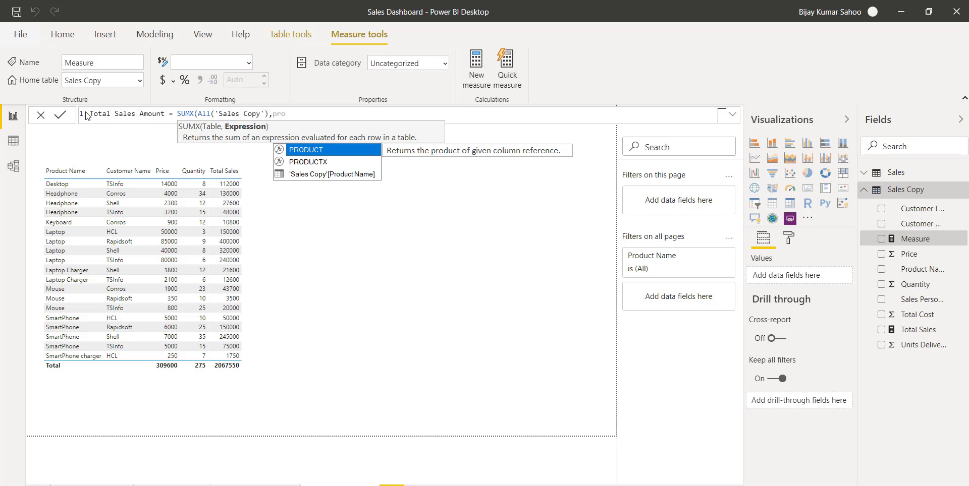
pyautogui.press('Down')
pyautogui.press('Down')
pyautogui.press('BackSpace')
pyautogui.press('BackSpace')
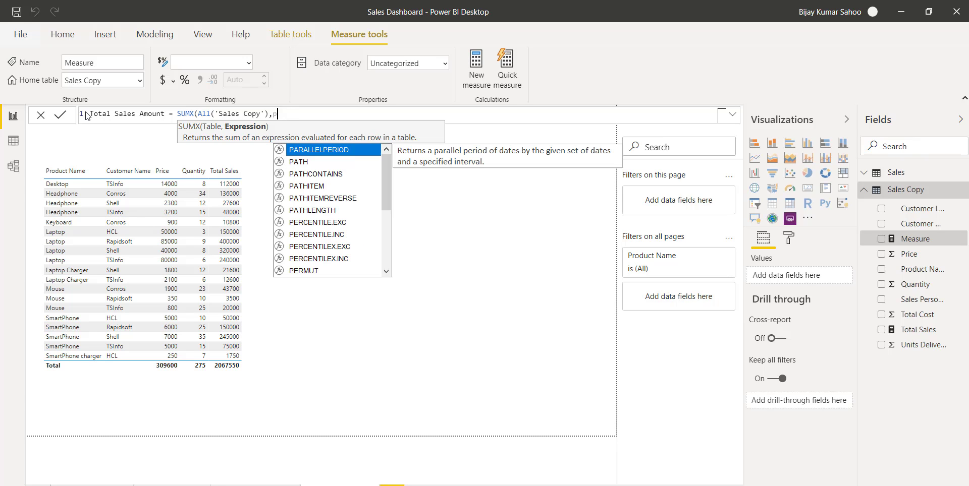
pyautogui.press('BackSpace')
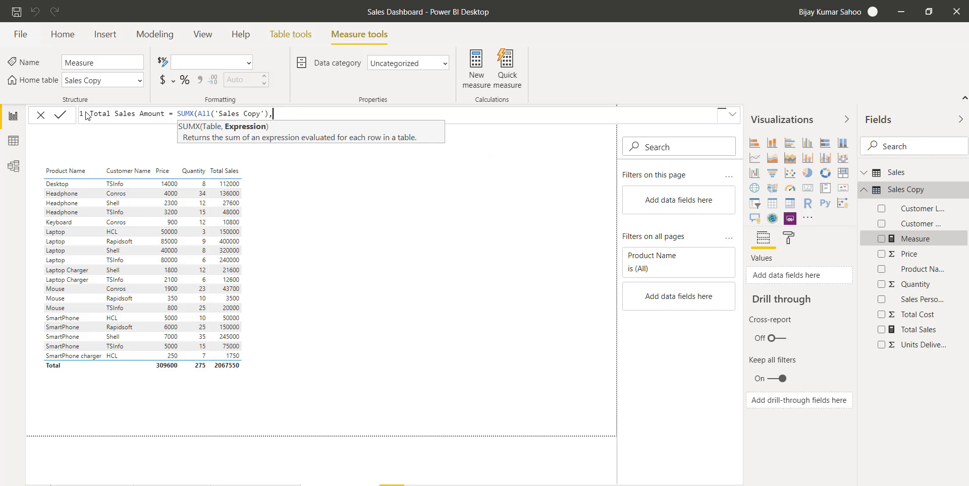
# Start the SUMX expression of the Total Sales Amount measure with 'Sales Copy'[Price].
pyautogui.write('r')
pyautogui.press('BackSpace')
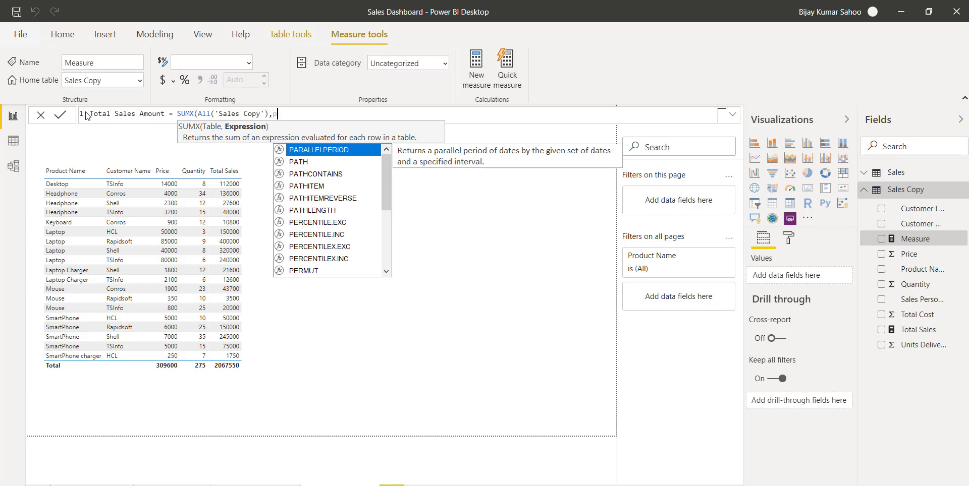
pyautogui.write('r')
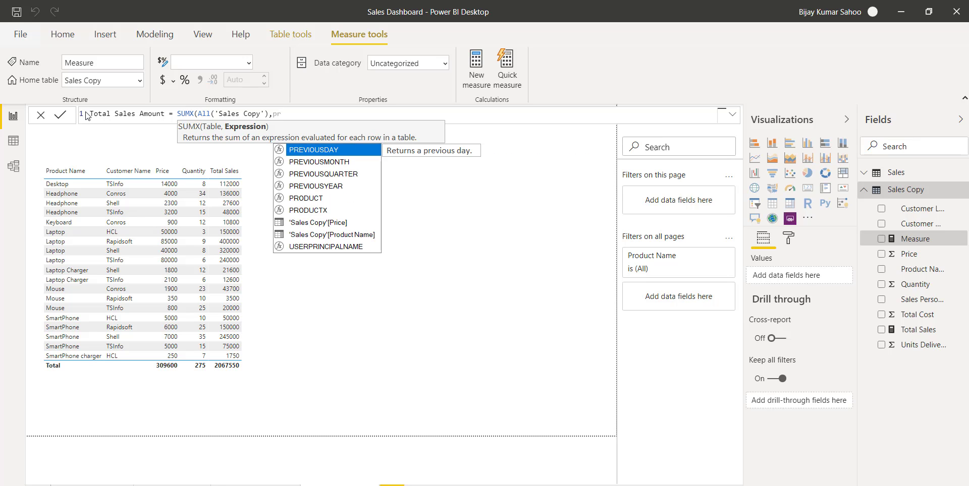
pyautogui.press('Down')
pyautogui.press('Down')
pyautogui.press('Down')
pyautogui.press('Down')
pyautogui.press('Down')
pyautogui.press('Down')
pyautogui.press('Tab')
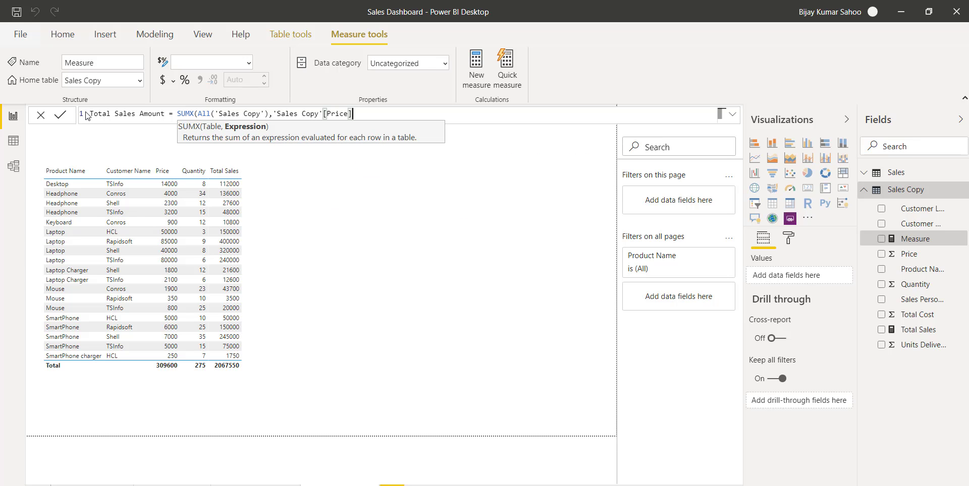
# Multiply the price by 'Sales Copy'[Quantity], close the SUMX formula and commit the Total Sales Amount measure.
pyautogui.write('*sa')
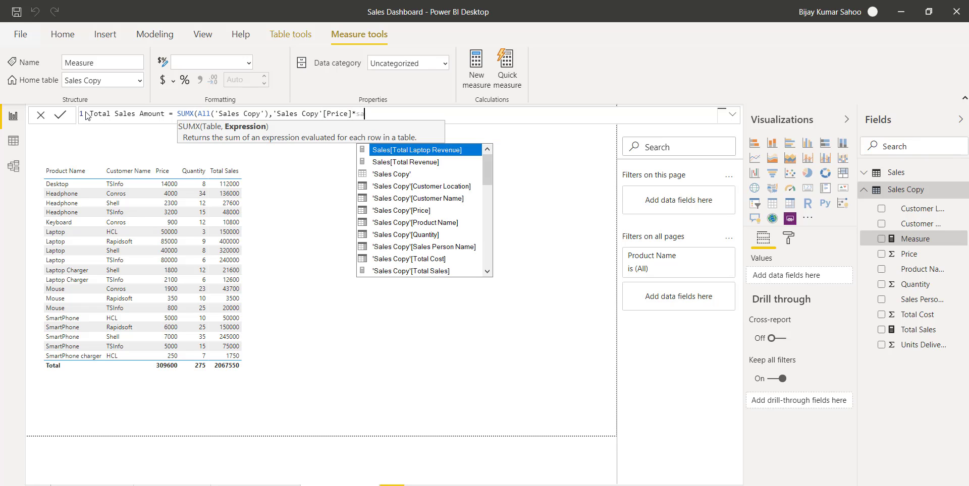
pyautogui.write('lll')
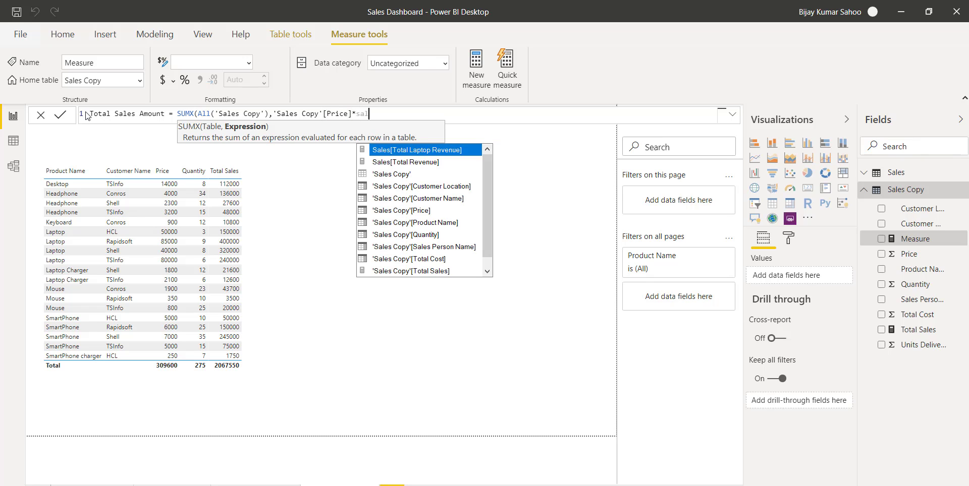
pyautogui.press('BackSpace')
pyautogui.press('Down')
pyautogui.press('Down')
pyautogui.press('Down')
pyautogui.press('Down')
pyautogui.press('Down')
pyautogui.press('Down')
pyautogui.press('Down')
pyautogui.press('Tab')
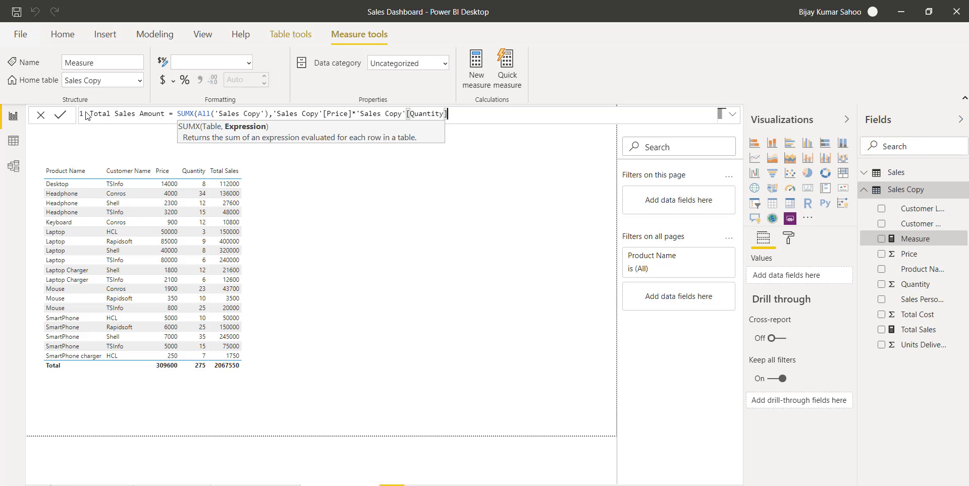
pyautogui.write(')')
pyautogui.press('Return')
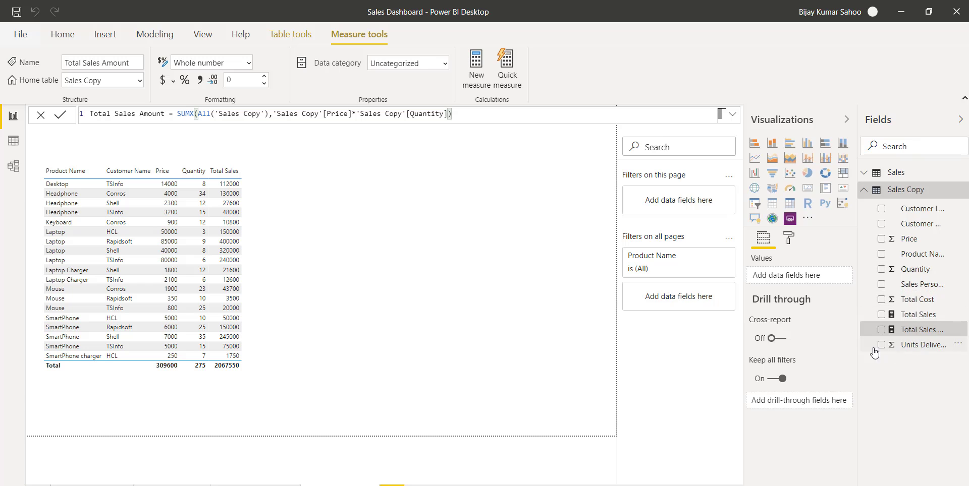
# Add the Total Sales Amount measure to the table visual, widening the field list to show full names.
pyautogui.click(289, 357)
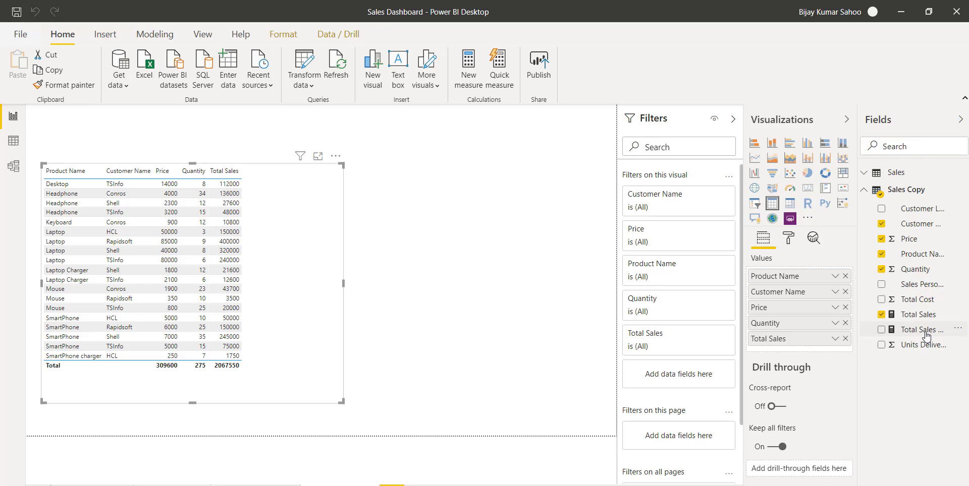
pyautogui.moveTo(858, 327); pyautogui.dragTo(811, 329)
pyautogui.click(834, 330)
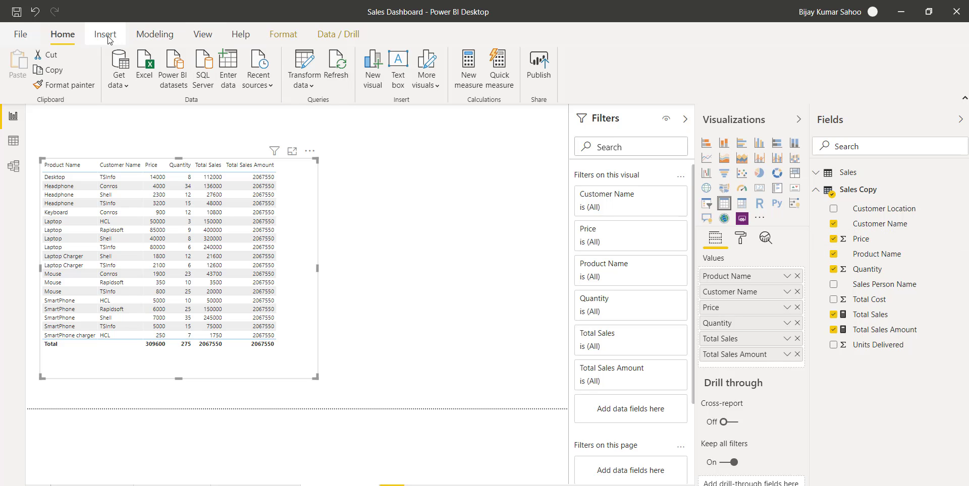
# Create a measure named Sales % in the Sales table, beginning its formula with [Total Sales].
pyautogui.click(280, 34)
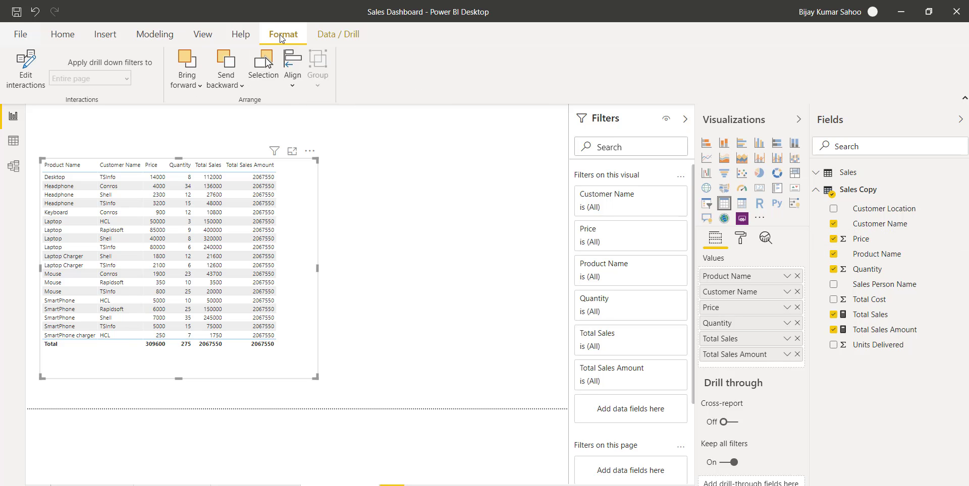
pyautogui.click(154, 34)
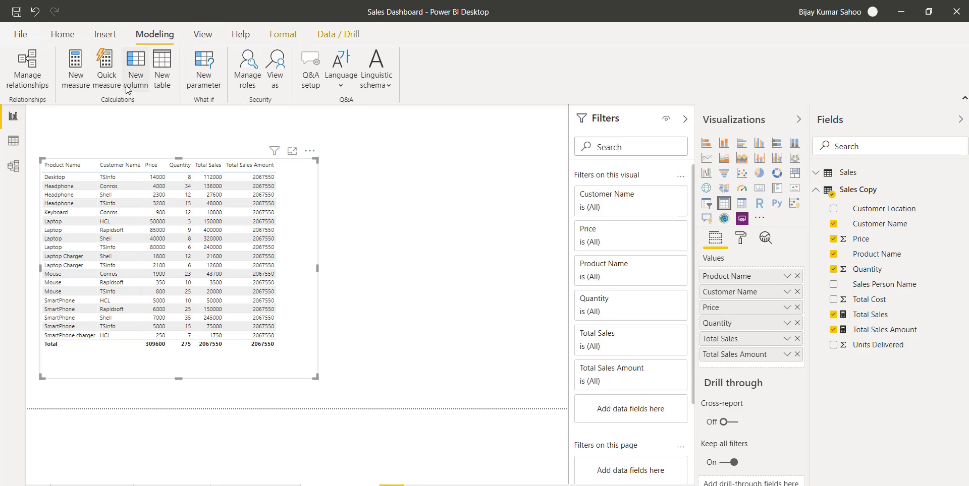
pyautogui.click(85, 89)
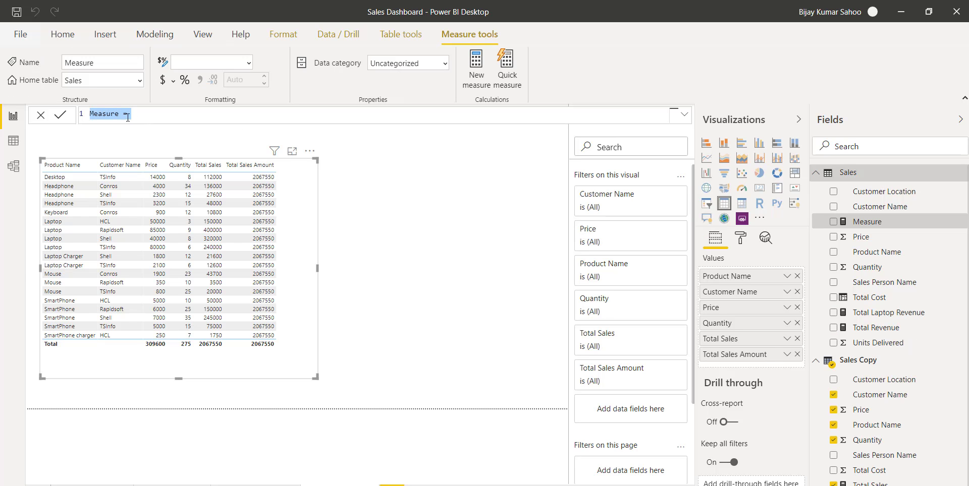
pyautogui.moveTo(119, 114); pyautogui.dragTo(93, 113)
pyautogui.write('Sales % =')
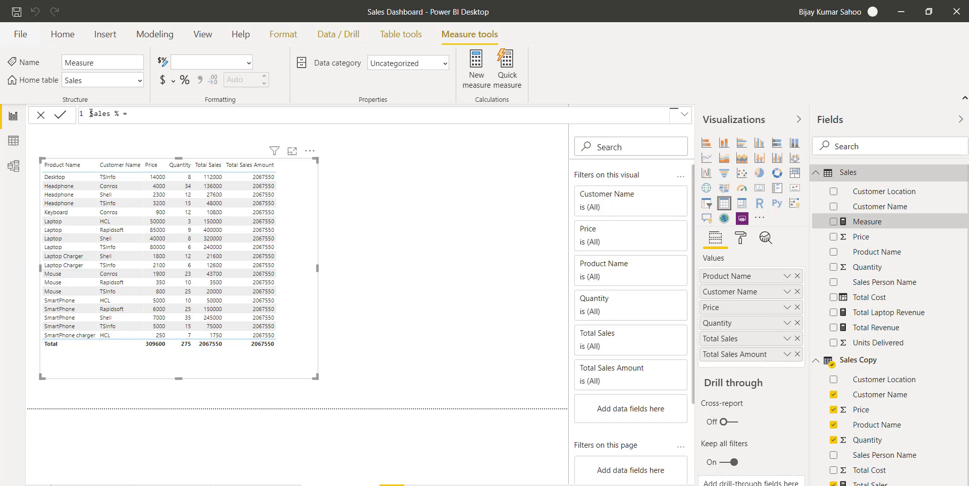
pyautogui.write(' [To')
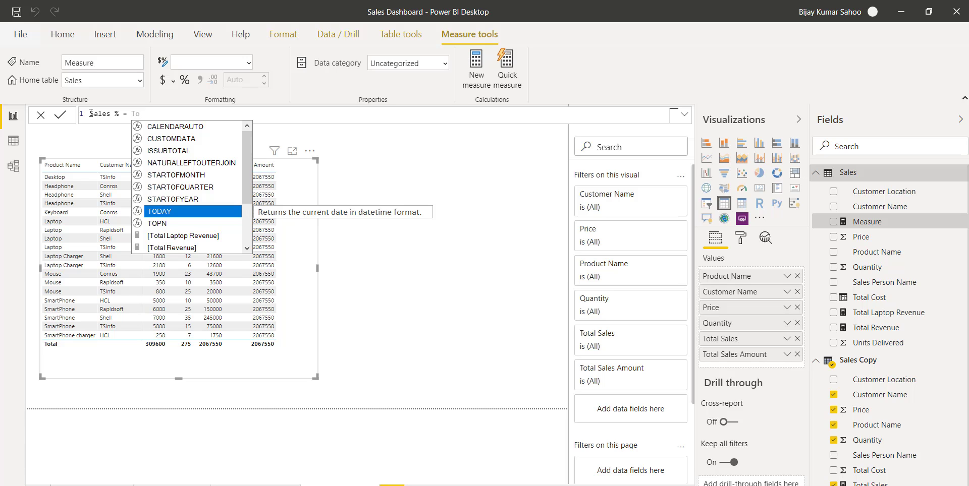
pyautogui.write('ta')
pyautogui.press('Down')
pyautogui.press('Down')
pyautogui.press('Tab')
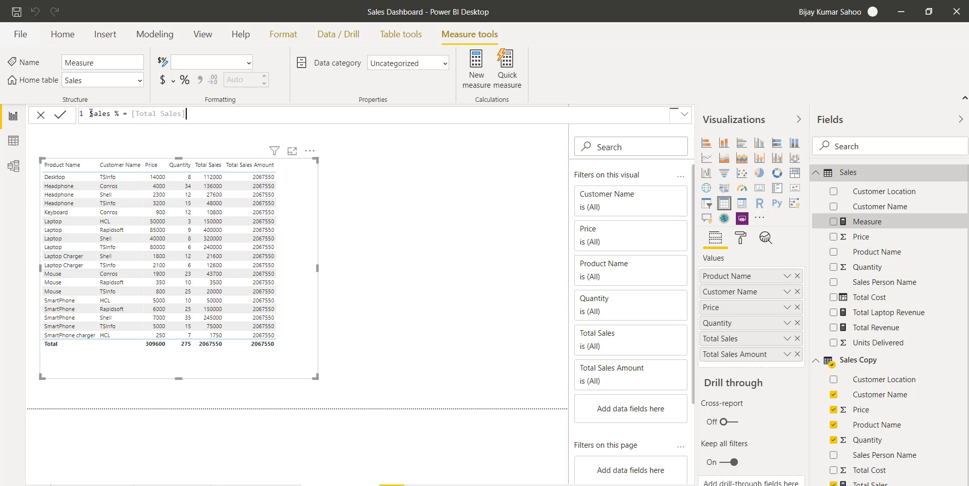
# Divide by [Total Sales Amount] in the Sales % formula and commit the measure.
pyautogui.write('/to')
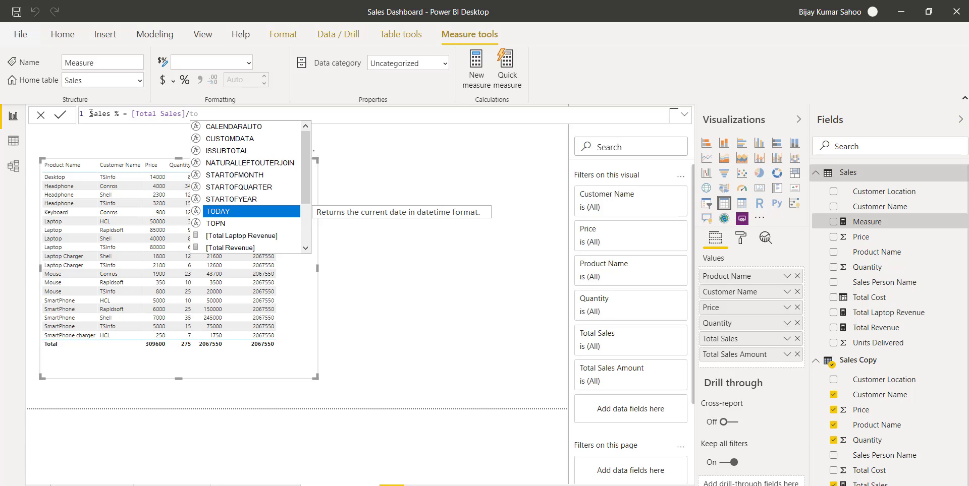
pyautogui.write('t')
pyautogui.press('Down')
pyautogui.press('Down')
pyautogui.press('Down')
pyautogui.press('Tab')
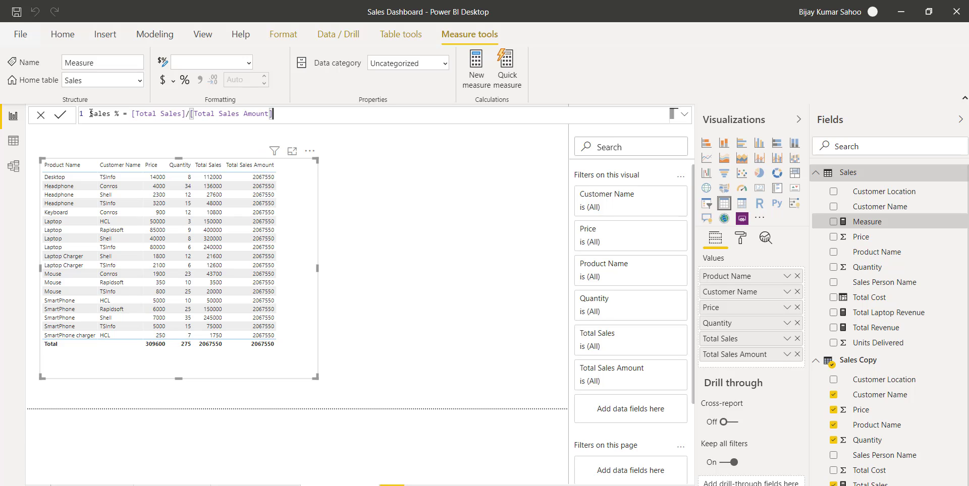
pyautogui.press('Return')
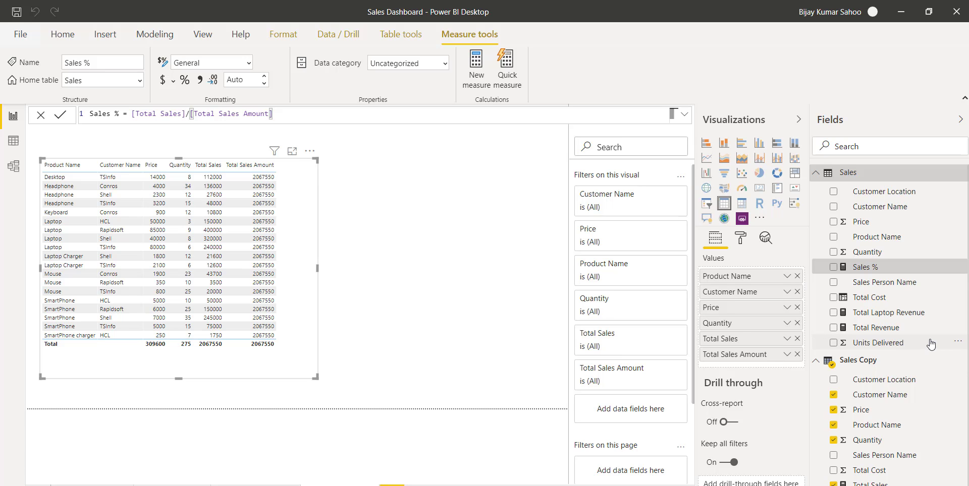
# Try out Sales % from the Sales table in the table visual, and remove it again.
pyautogui.scroll(-1, 931, 344)
pyautogui.scroll(1, 931, 345)
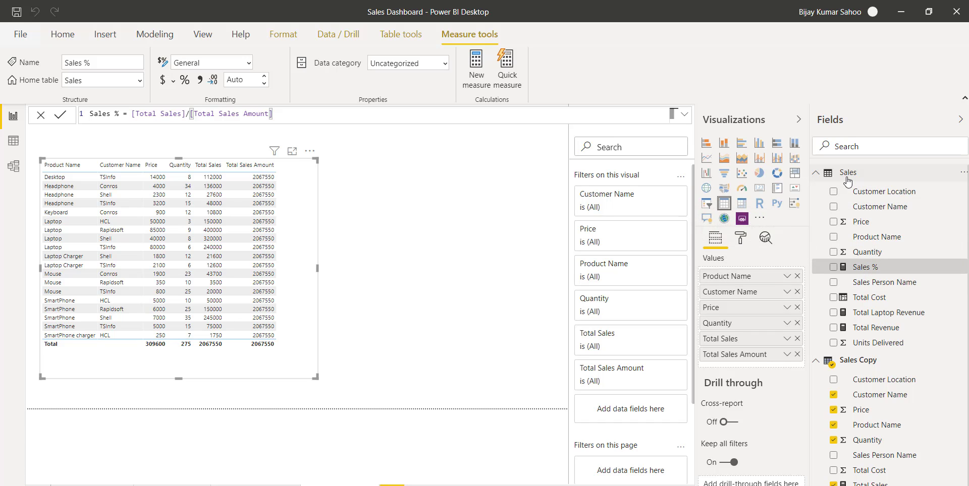
pyautogui.click(834, 268)
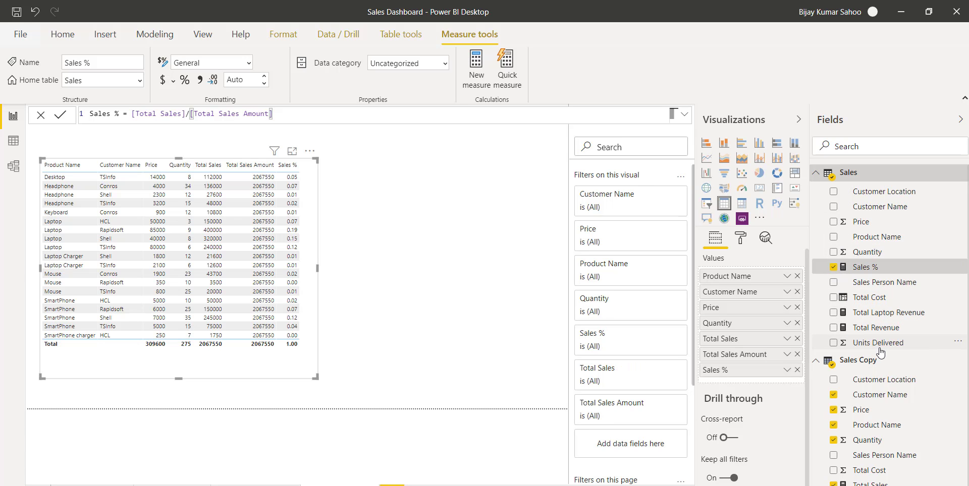
pyautogui.click(833, 267)
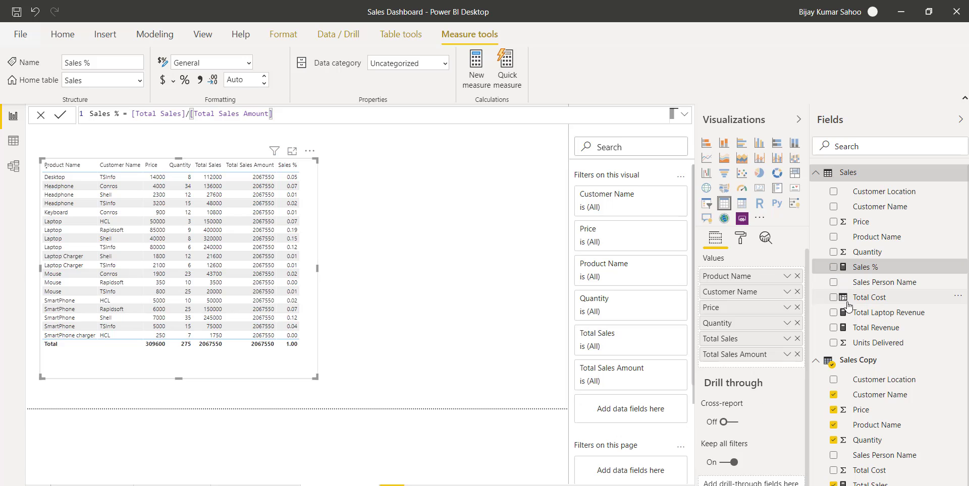
# Collapse the Sales table's fields and start a new measure named Sales % in the Sales Copy table.
pyautogui.click(865, 362)
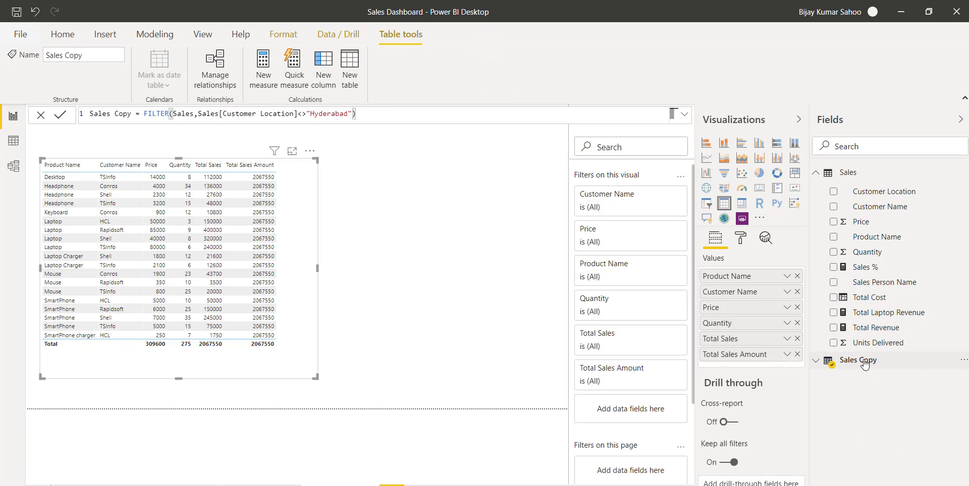
pyautogui.click(816, 360)
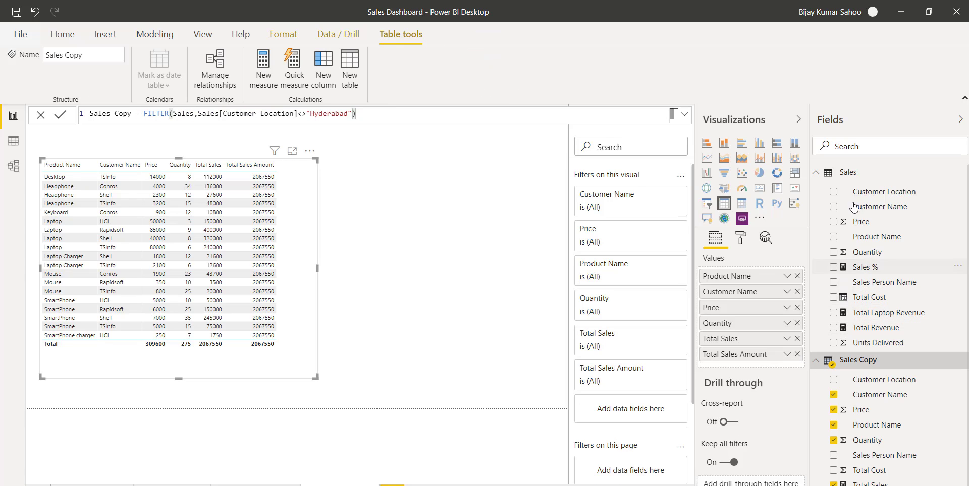
pyautogui.click(815, 172)
pyautogui.click(868, 191)
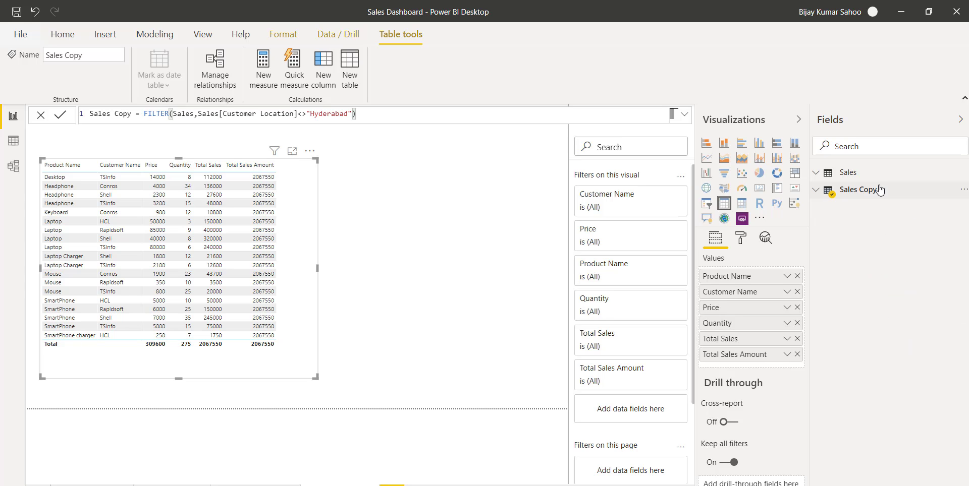
pyautogui.click(877, 189)
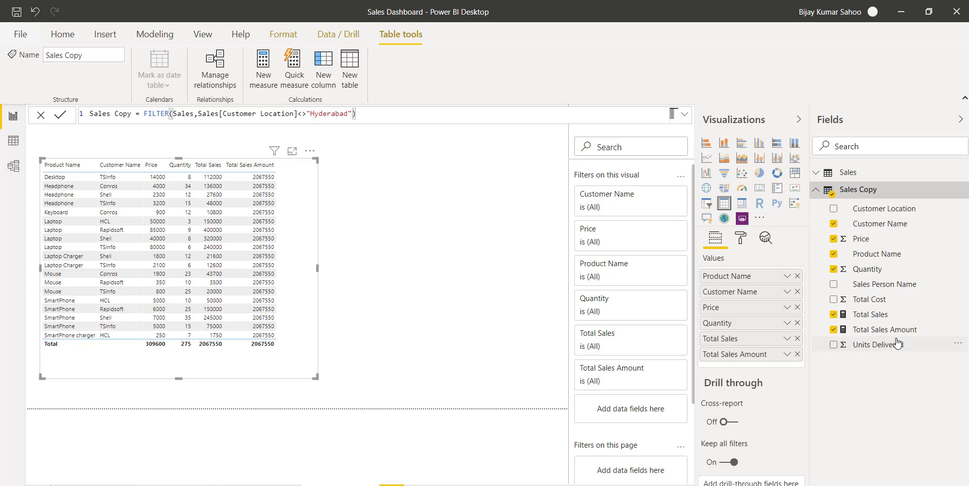
pyautogui.rightClick(849, 191)
pyautogui.click(848, 206)
pyautogui.click(124, 121)
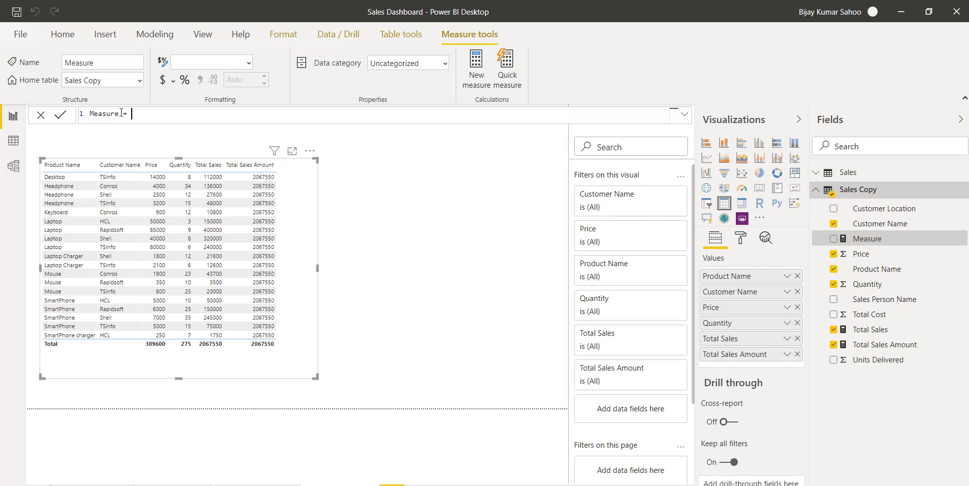
pyautogui.moveTo(119, 114); pyautogui.dragTo(90, 114)
pyautogui.write('Sales % = T')
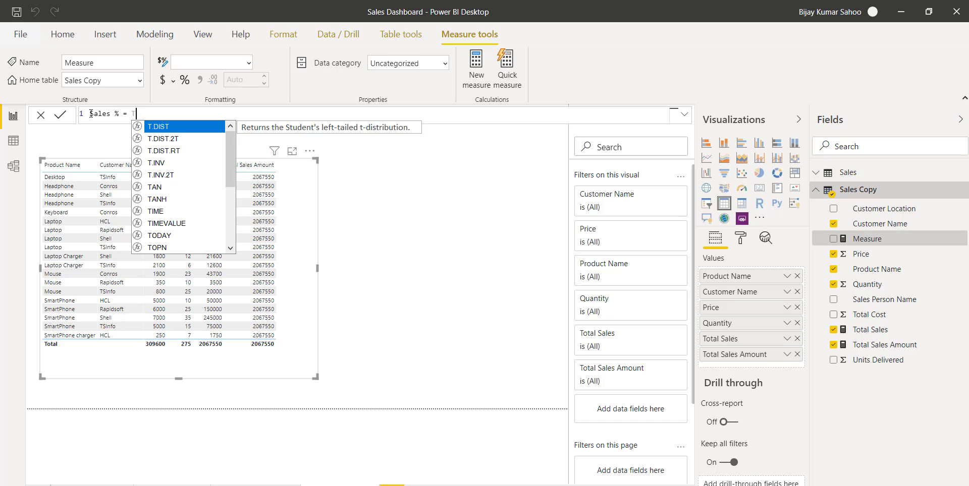
# Set the new Sales Copy measure's formula to [Total Sales]/[Total Sales Amount] and try to commit it as Sales %.
pyautogui.write('ot')
pyautogui.press('Down')
pyautogui.press('Down')
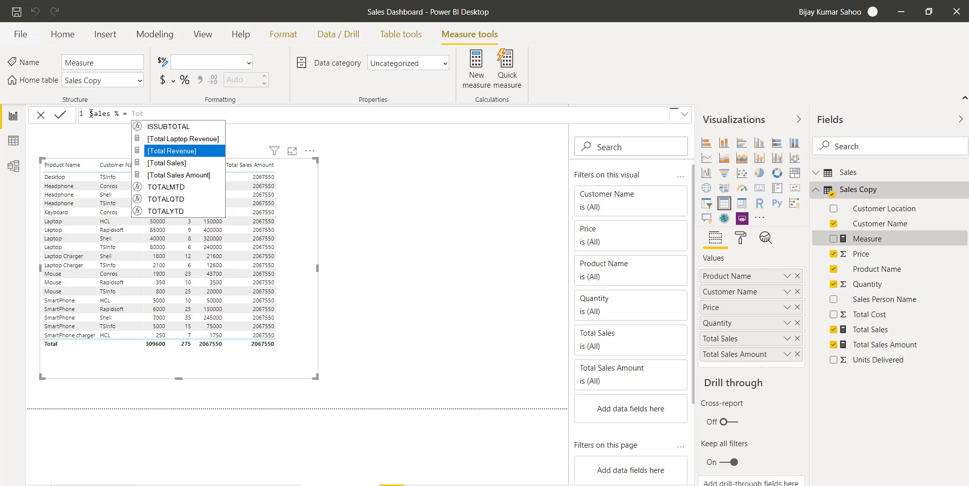
pyautogui.press('Tab')
pyautogui.write('/')
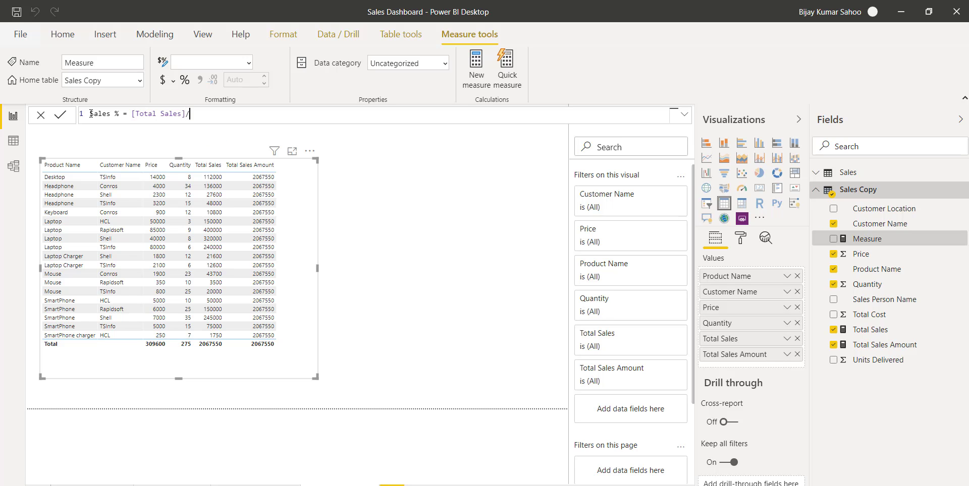
pyautogui.write('to')
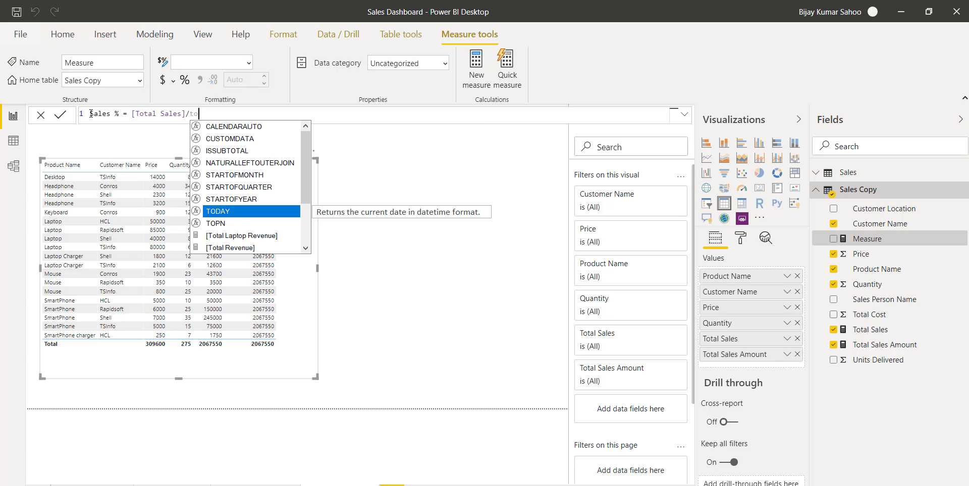
pyautogui.press('Down')
pyautogui.press('Down')
pyautogui.press('Down')
pyautogui.press('Down')
pyautogui.press('Down')
pyautogui.press('Down')
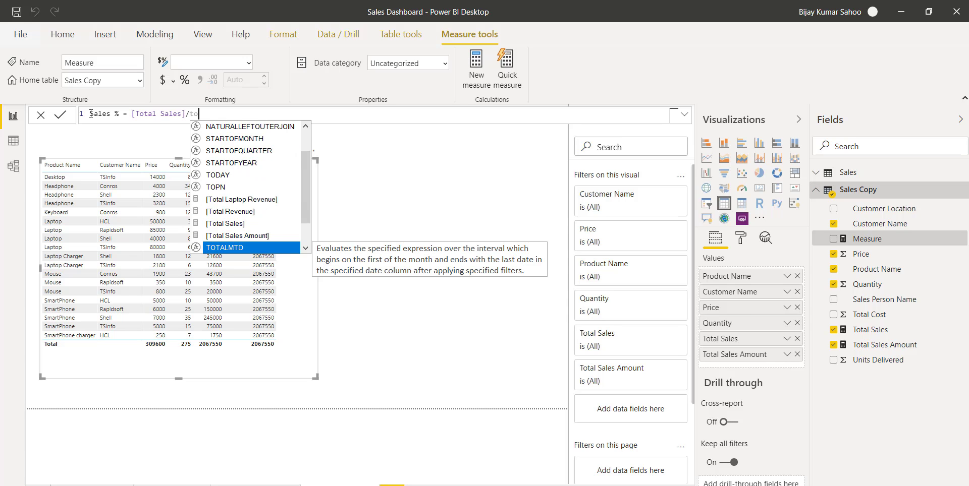
pyautogui.press('Up')
pyautogui.press('Tab')
pyautogui.press('Return')
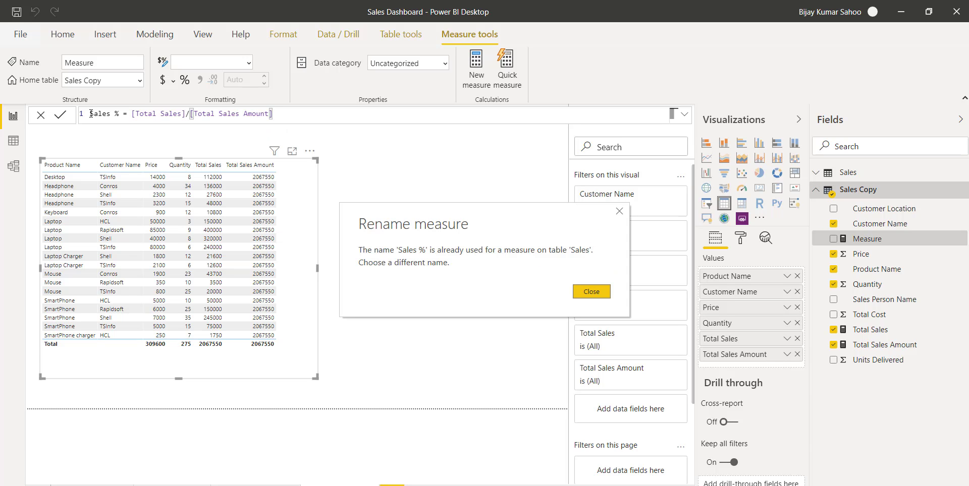
pyautogui.click(581, 290)
# Change the measure's name in the formula to Sales precentages and commit it.
pyautogui.click(120, 113)
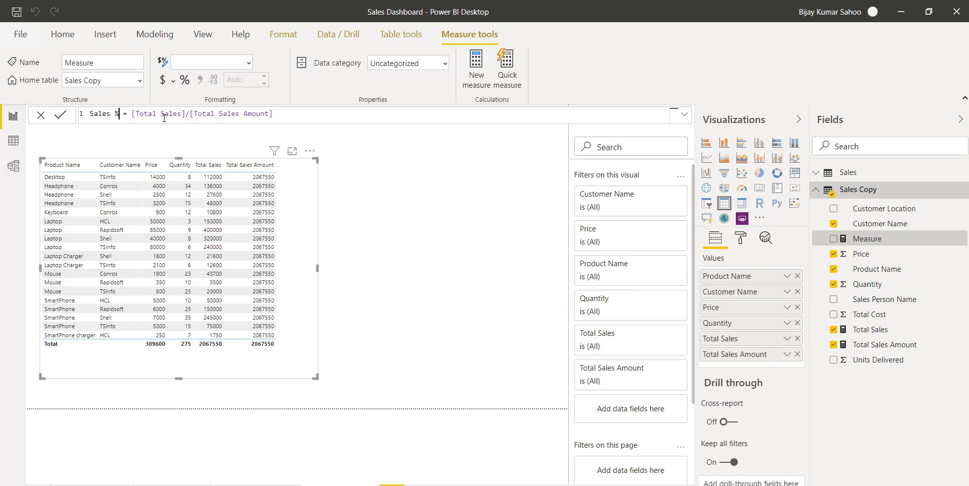
pyautogui.press('BackSpace')
pyautogui.write('pre')
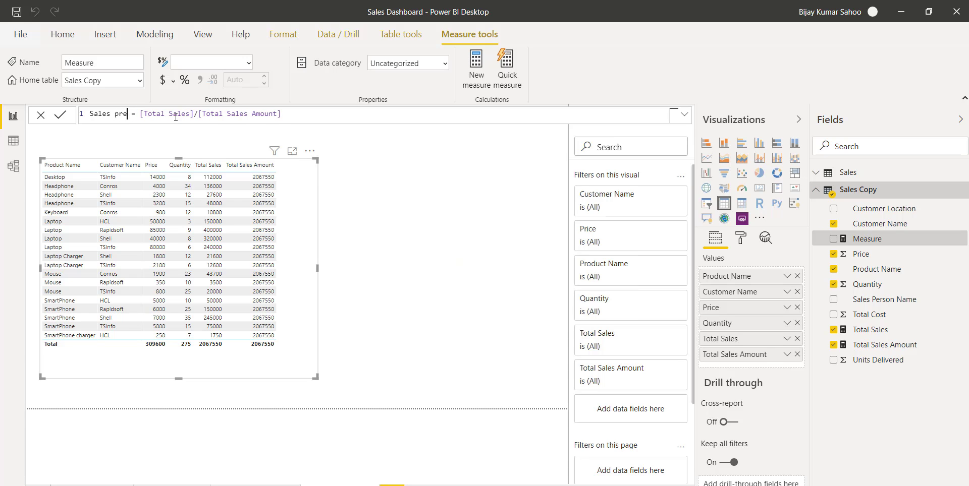
pyautogui.write('centages')
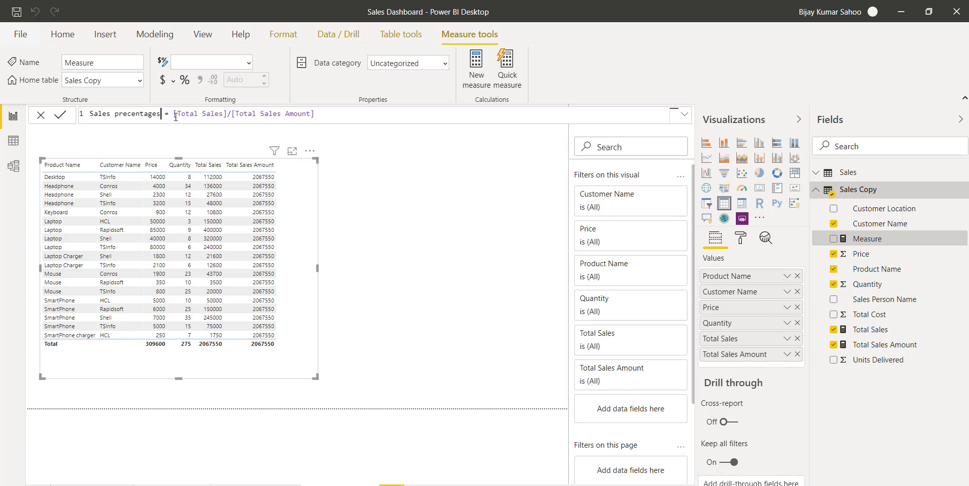
pyautogui.click(357, 120)
pyautogui.press('Return')
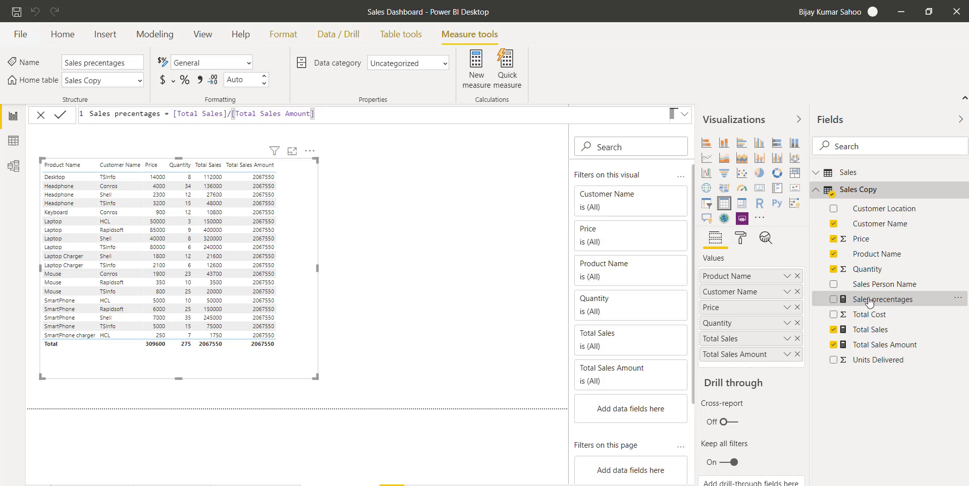
# Add Sales precentages to the table visual and widen the visual until the whole column fits.
pyautogui.click(833, 300)
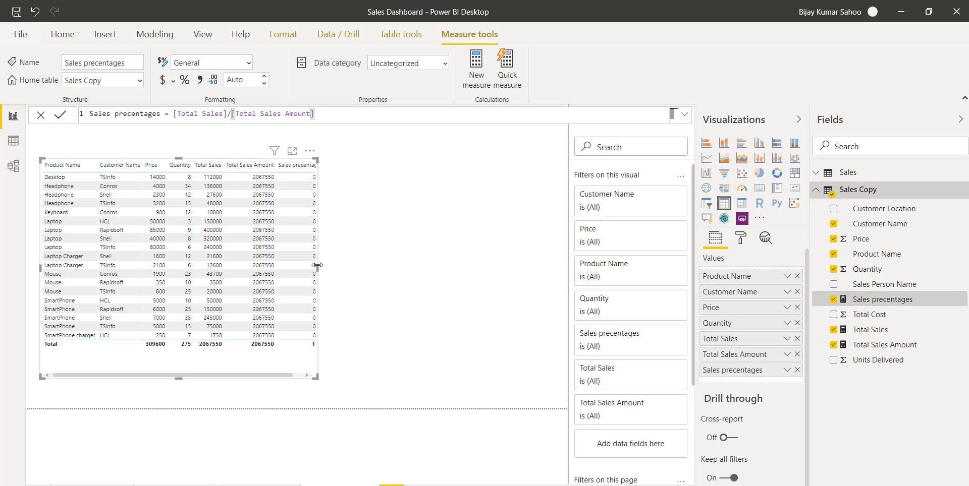
pyautogui.moveTo(318, 268); pyautogui.dragTo(374, 270)
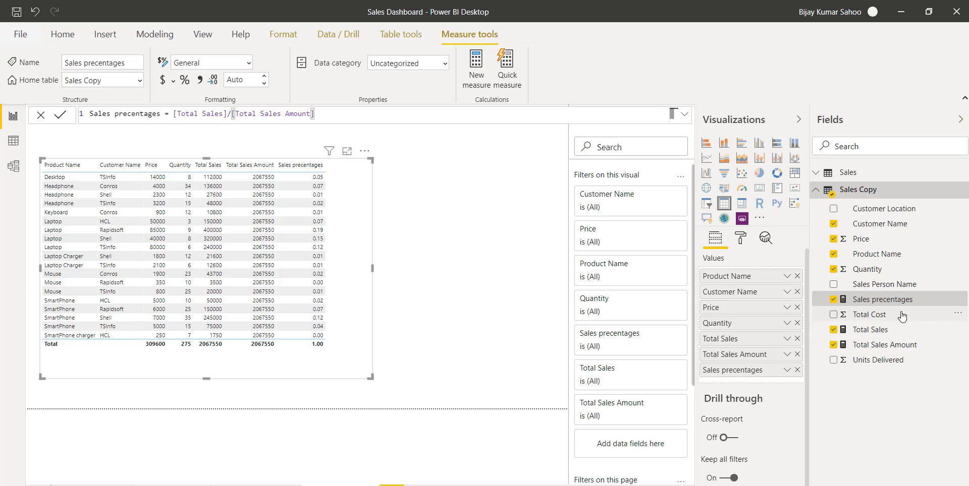
# Format the Sales precentages measure as a percentage and remove Total Sales Amount from the table visual.
pyautogui.click(185, 81)
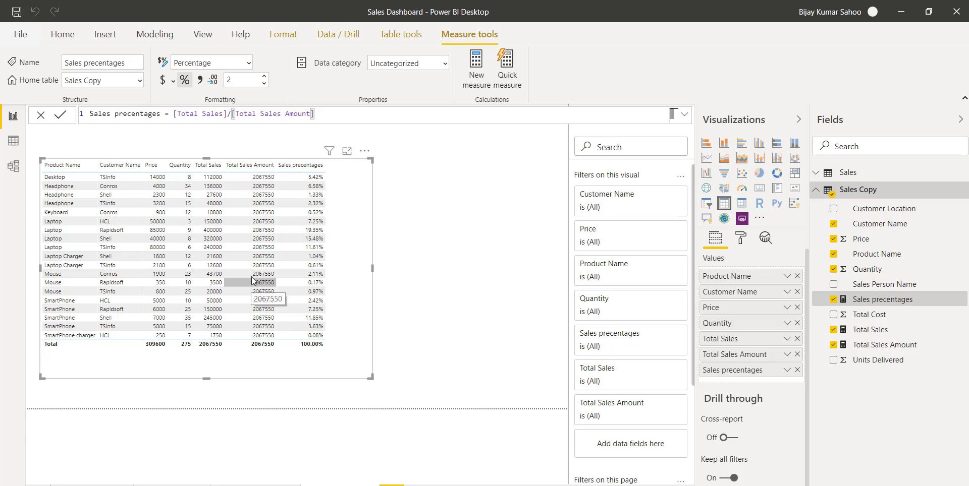
pyautogui.click(797, 355)
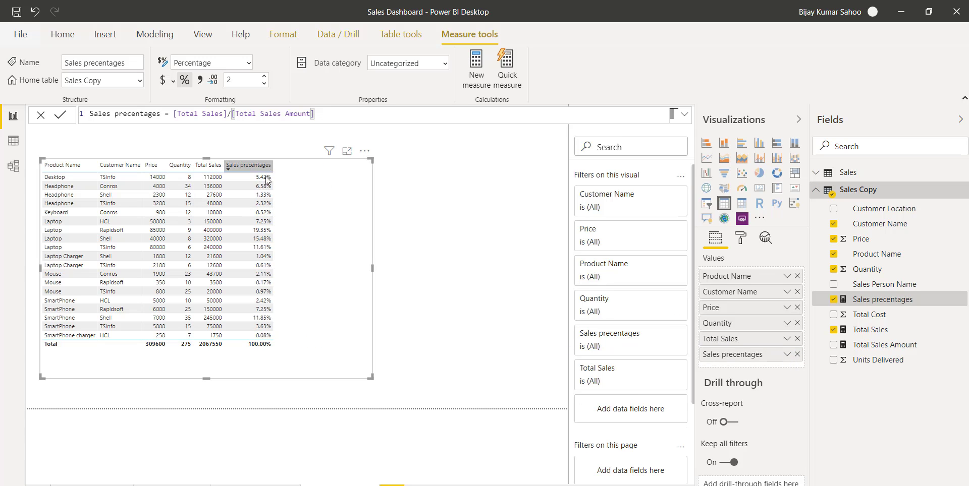